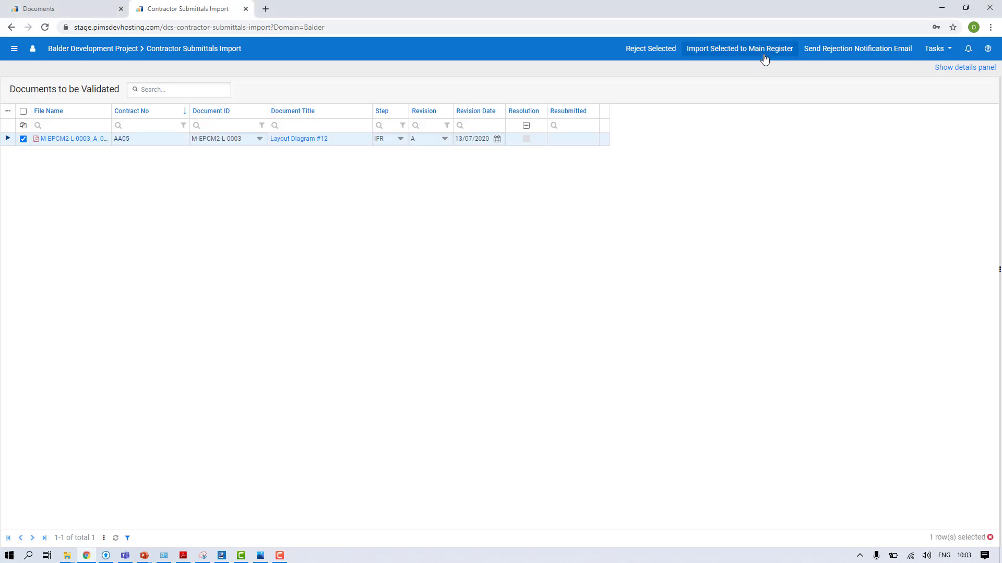
Step: Open the Admin procedure document A-ENGD-A-0001 and start initiating a review of its current revision A
click(940, 69)
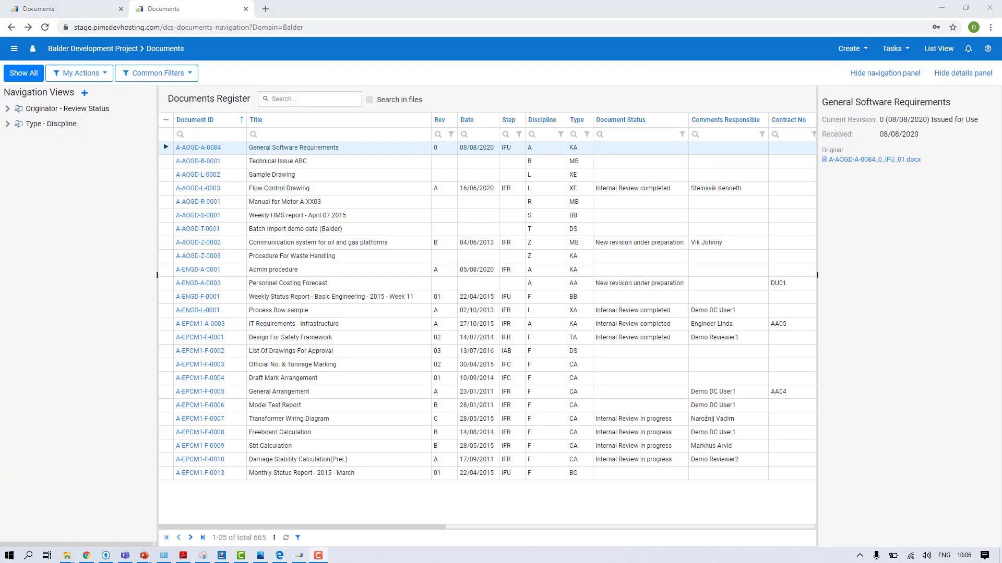
click(198, 270)
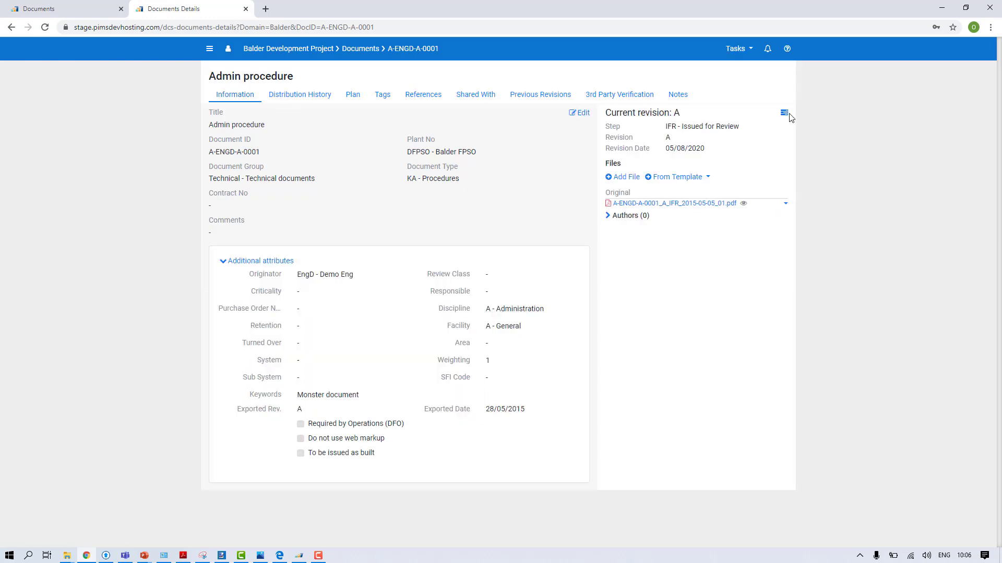
click(785, 114)
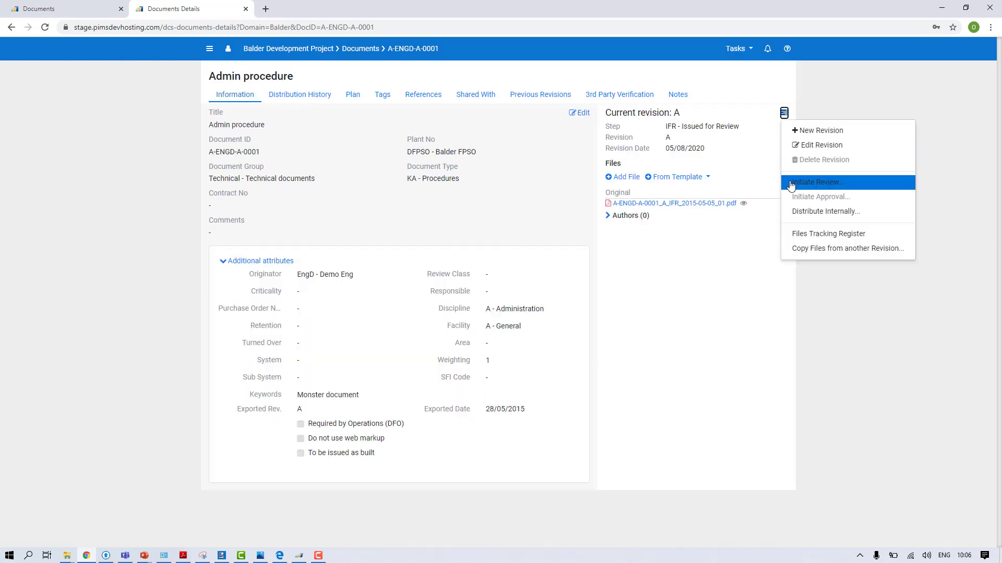
click(790, 186)
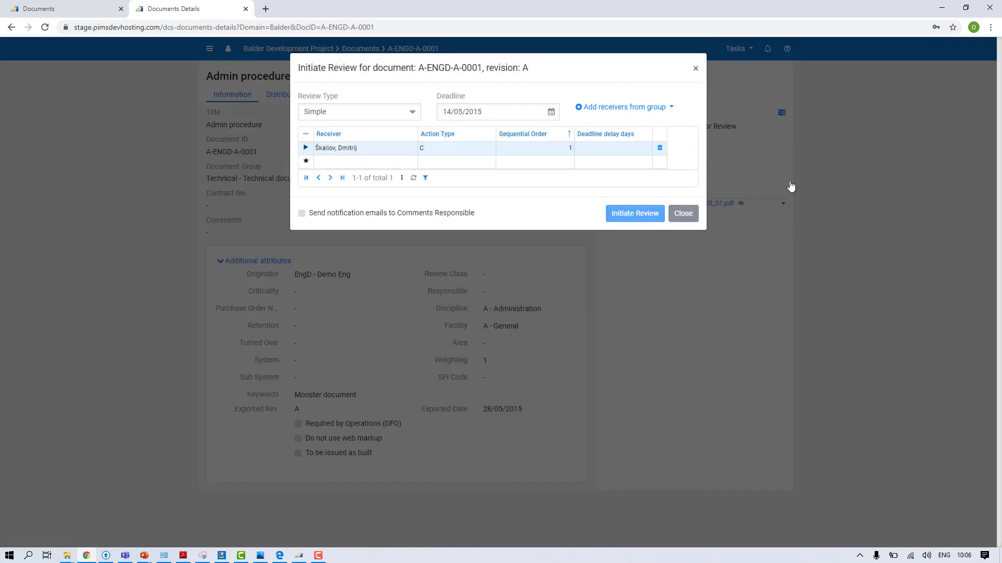
Step: Add two more engineers as receivers of the review for document A-ENGD-A-0001
click(389, 161)
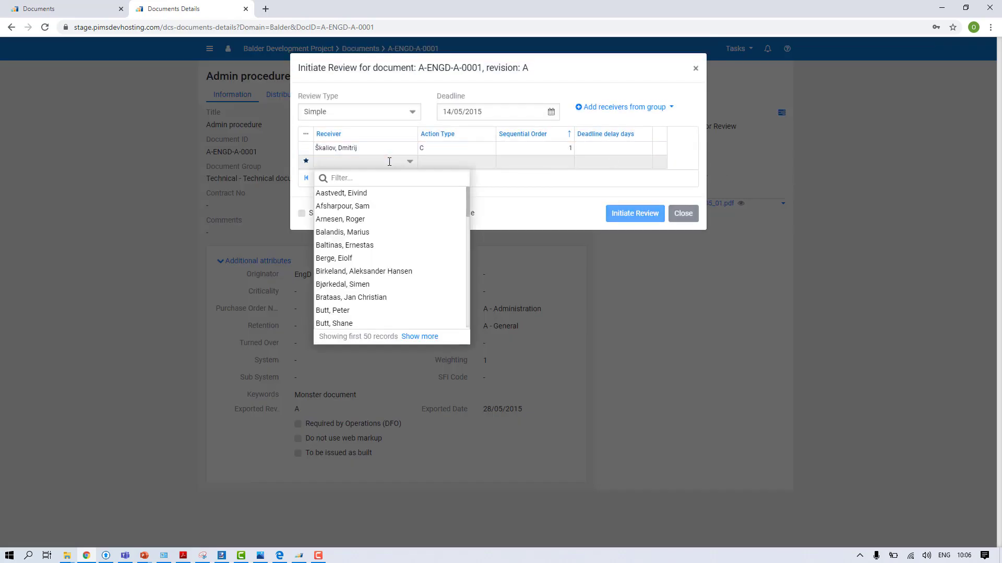
text(jane)
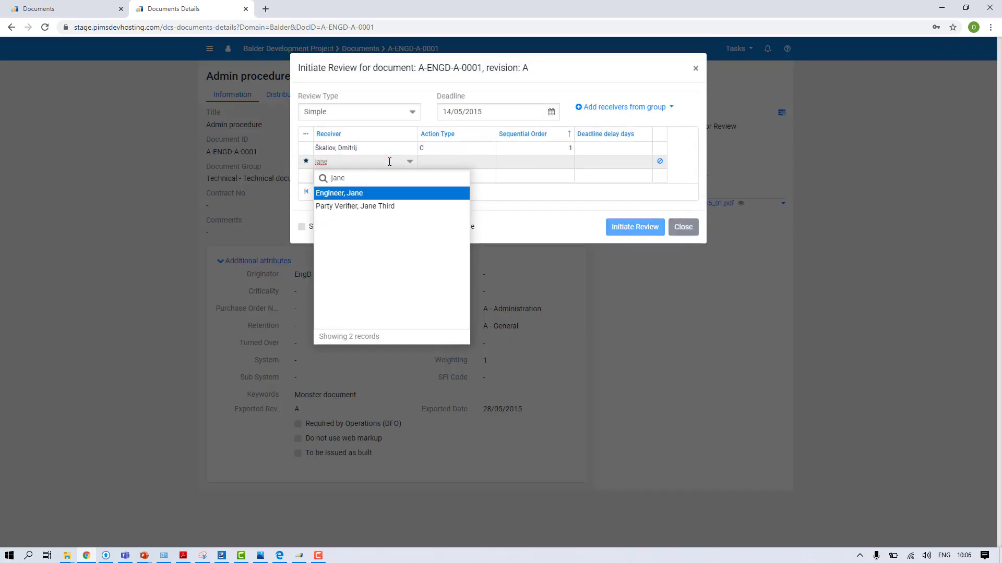
key(Return)
click(339, 175)
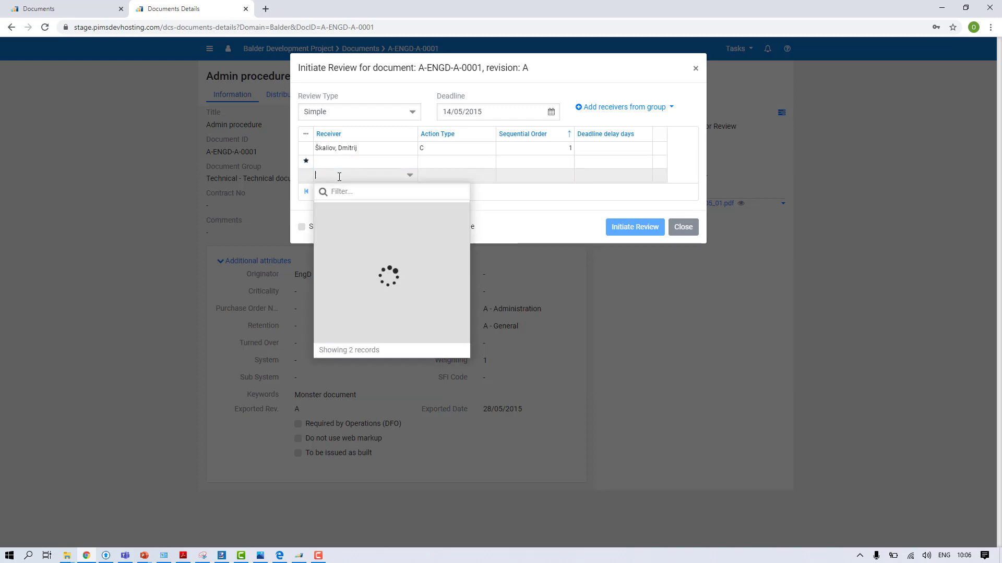
text(john)
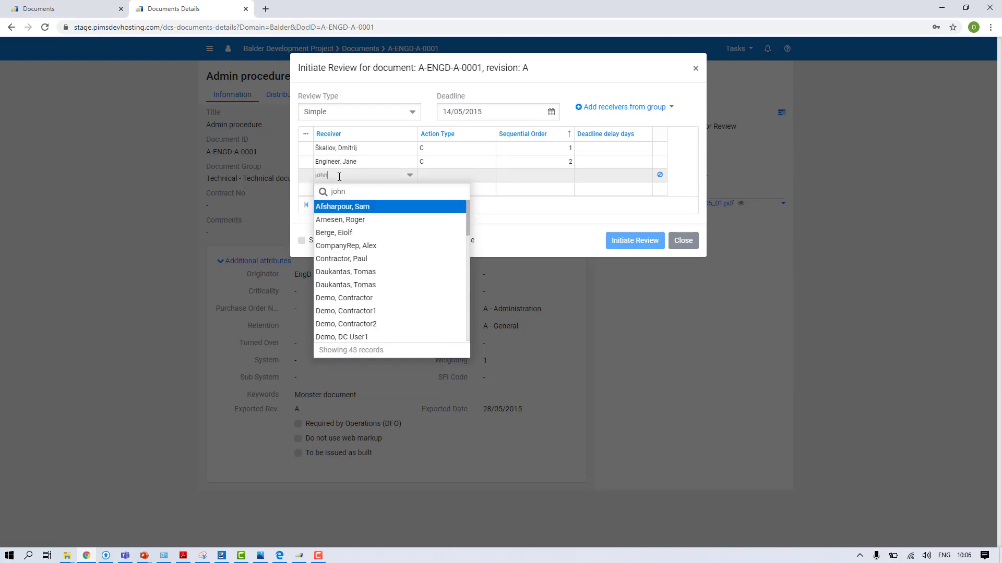
click(339, 207)
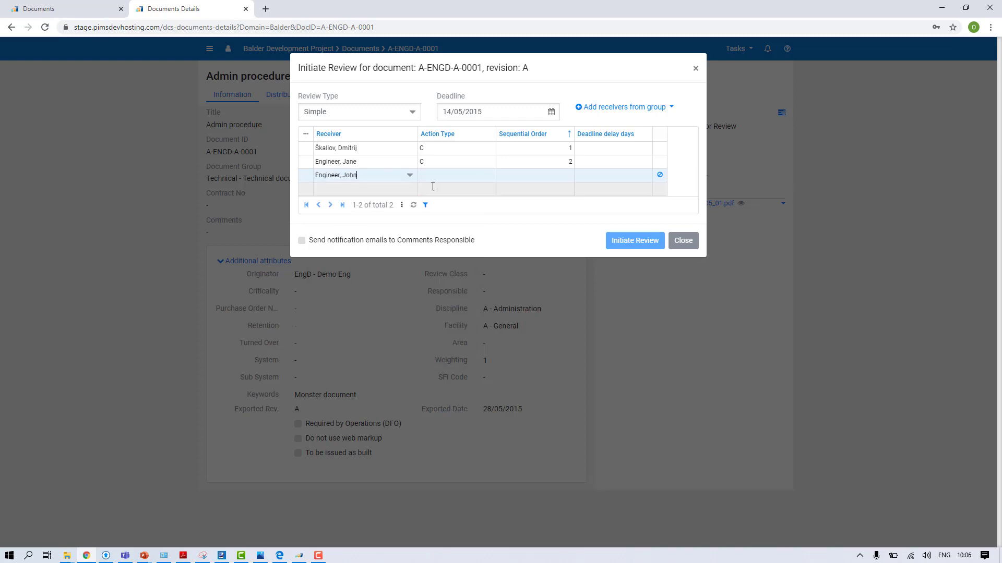
click(446, 177)
click(431, 217)
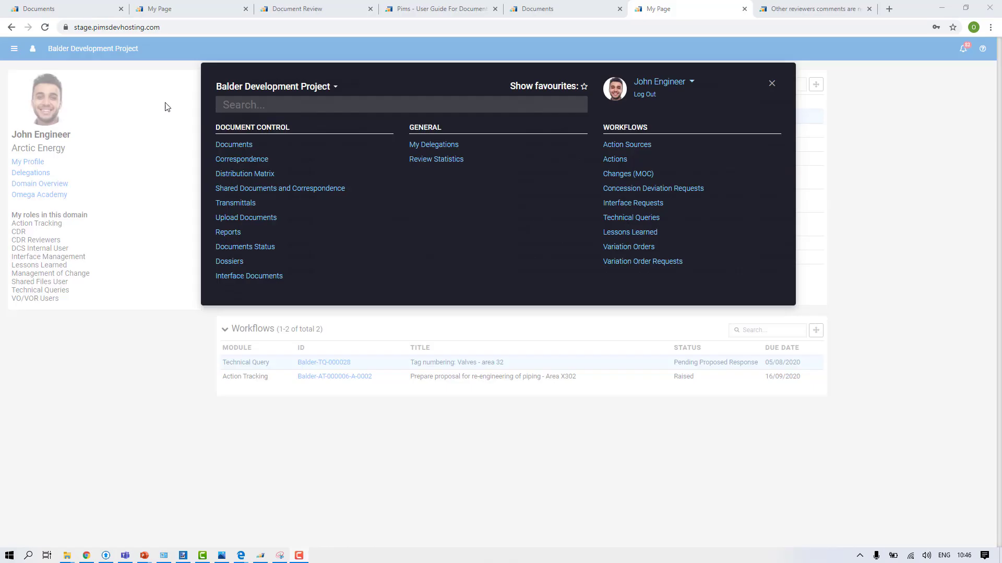
Step: Filter the Documents Register to "Review where I am Reviewer" and open the review of document F-EPCM1-L-0001
click(236, 146)
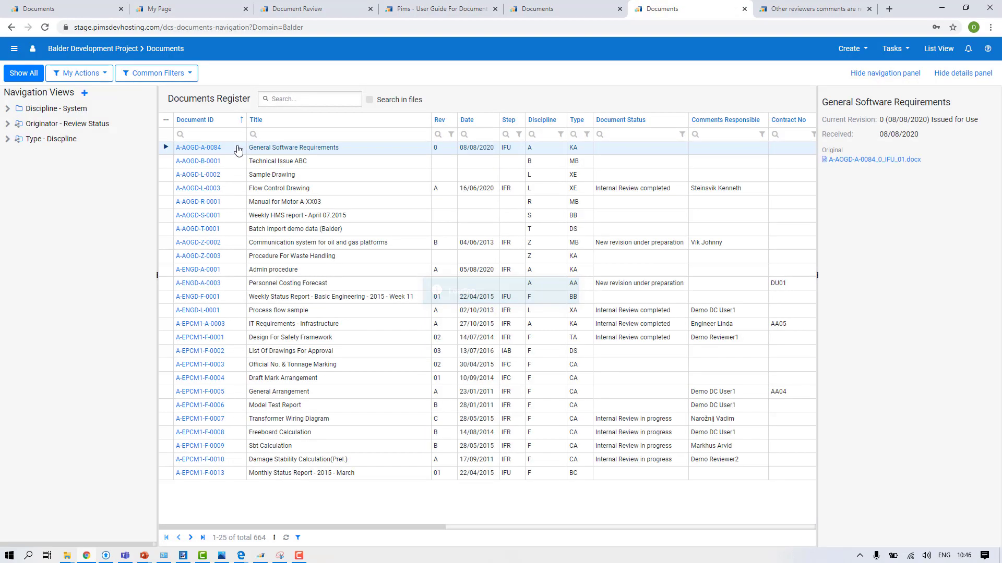
click(82, 77)
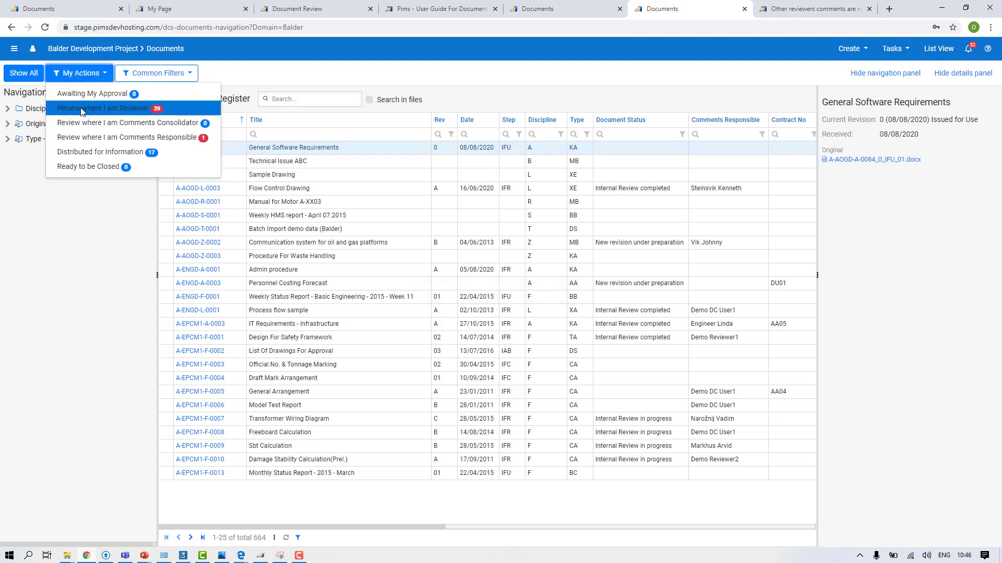
click(81, 110)
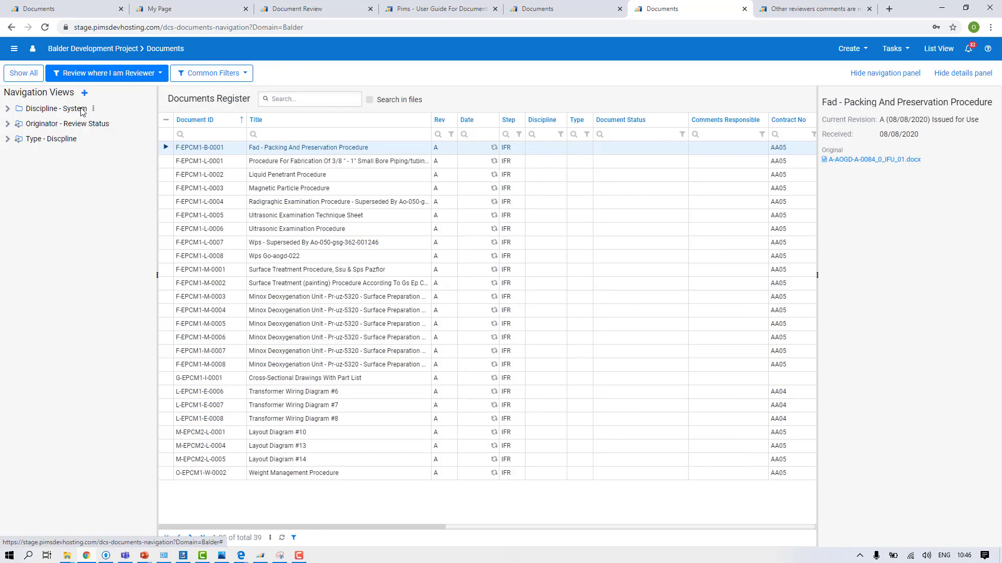
click(249, 161)
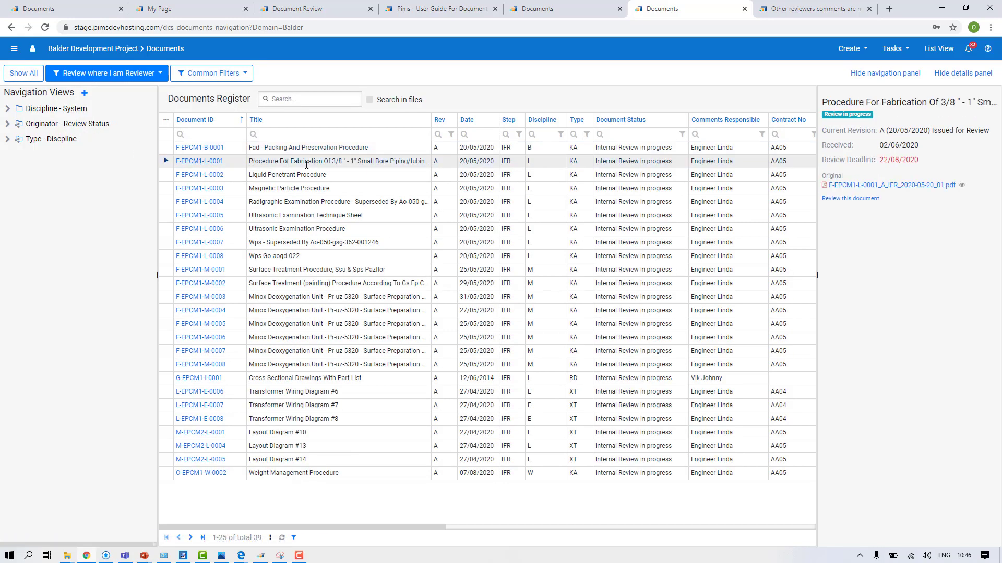
click(838, 198)
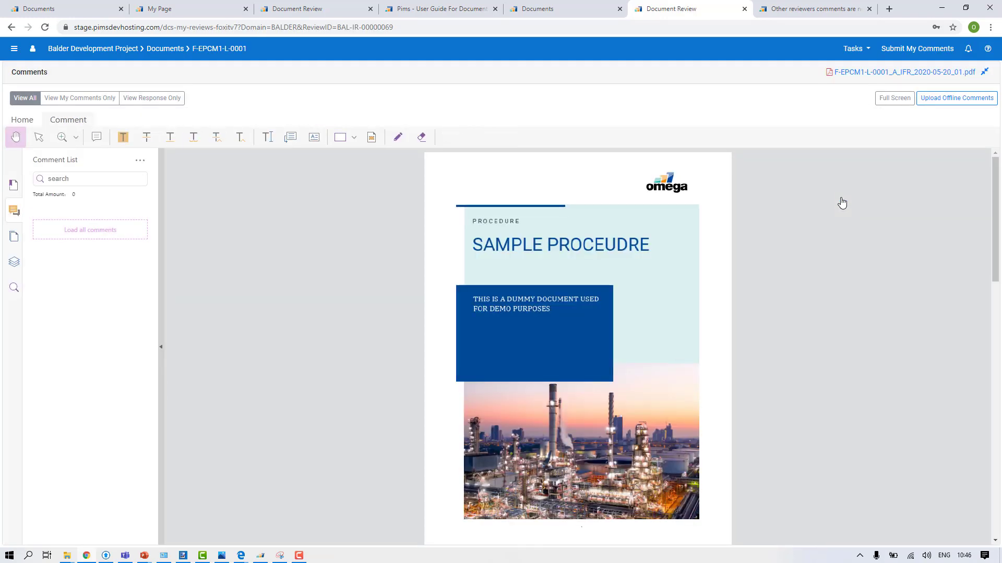
Step: Load all comments on the document and look through the markups on page 2
click(70, 230)
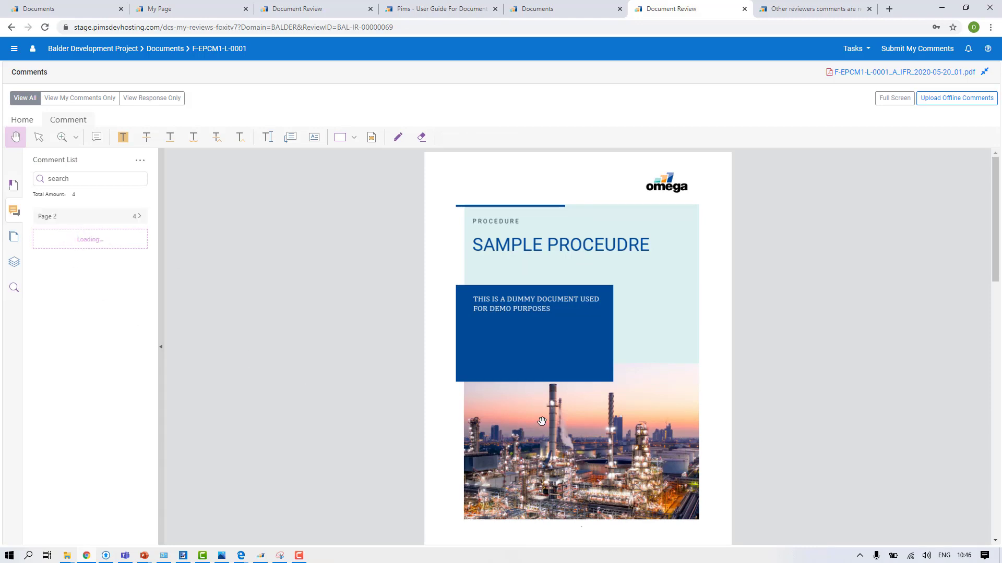
scroll(541, 421, down, 6)
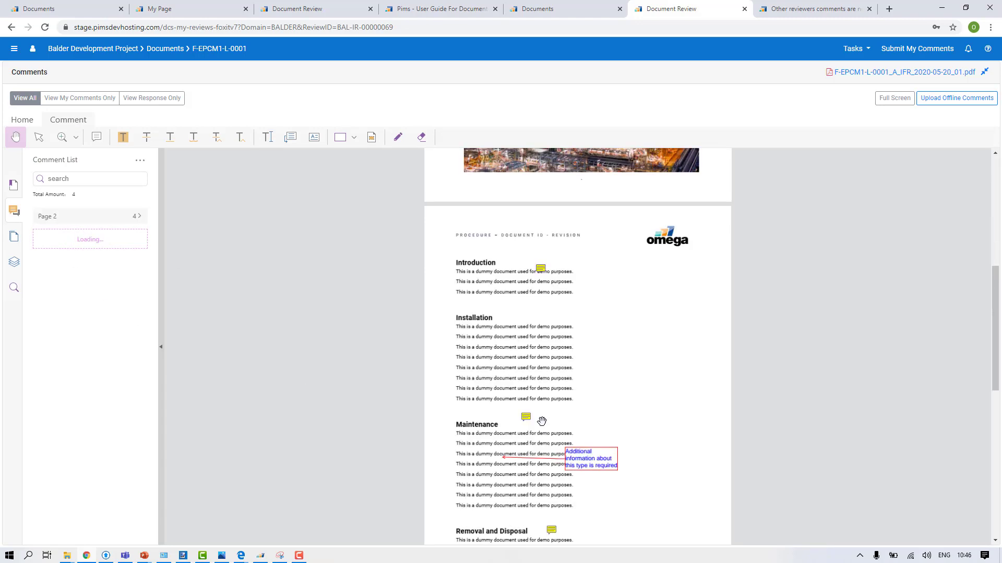
scroll(541, 421, down, 2)
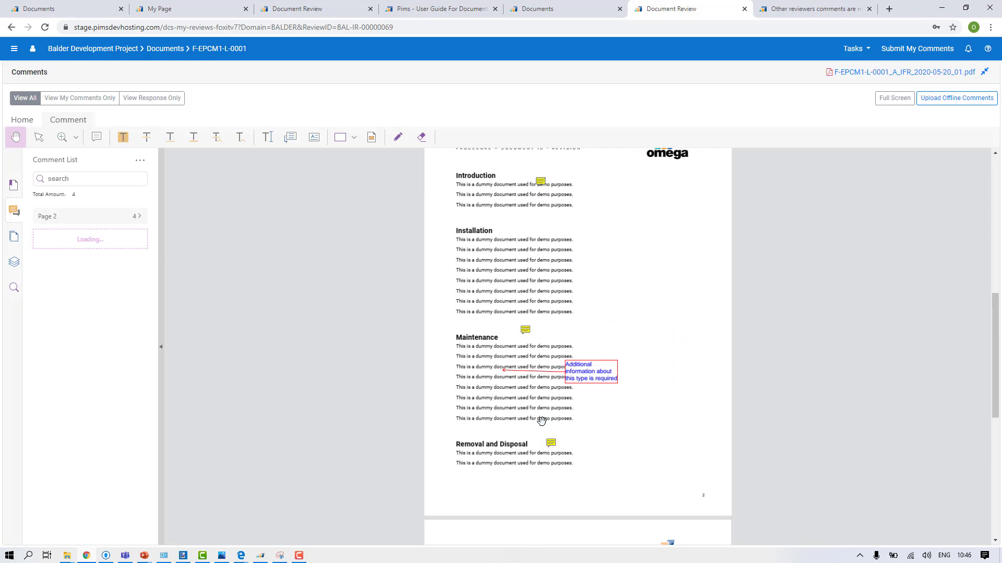
Step: Place a note reading "Sample comment" beside the Installation section on page 2, and refresh the document's comments
click(96, 137)
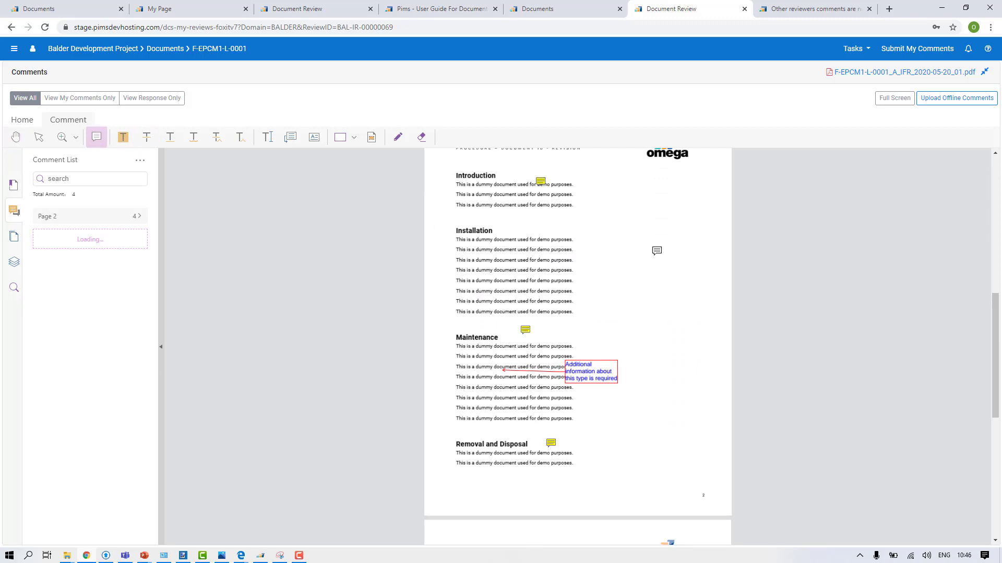
click(607, 247)
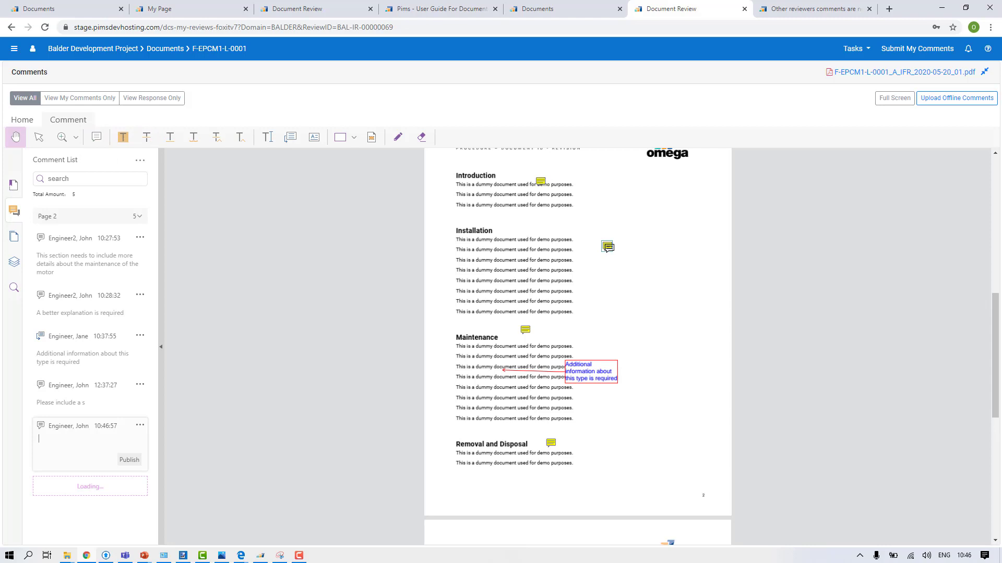
text(Sample comment)
key(alt+Tab)
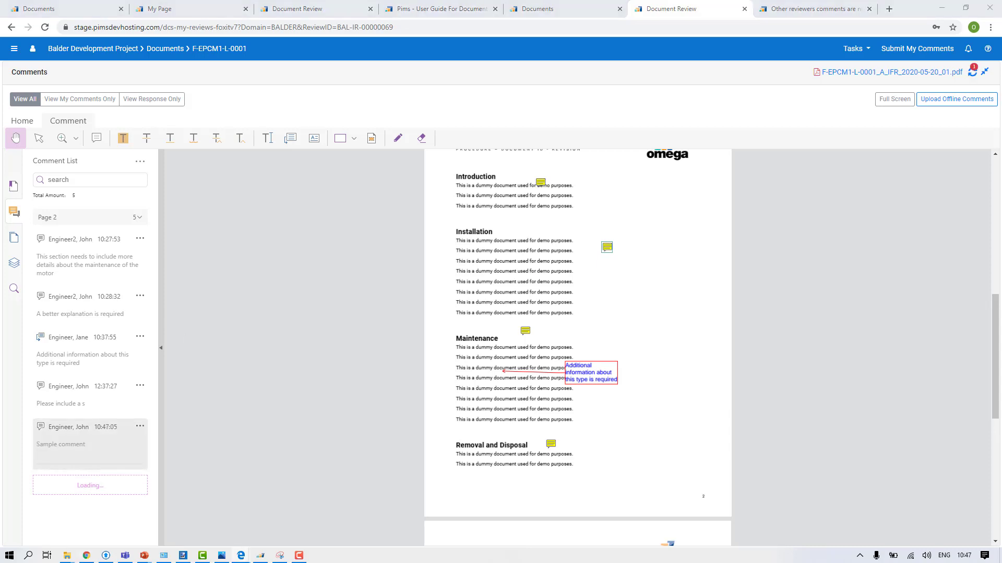
click(970, 73)
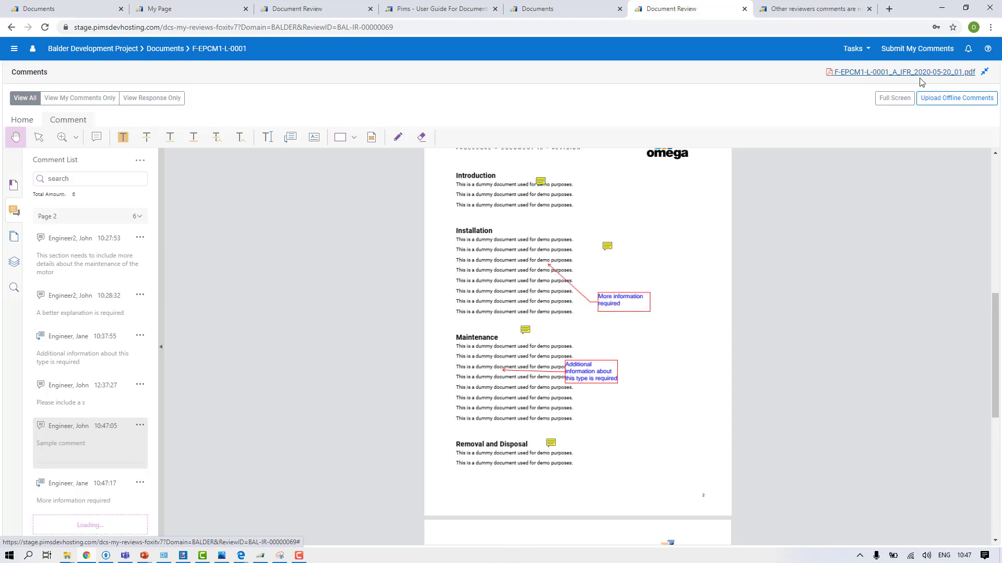
Step: Draw a three-point cloud markup around the note beside the Installation section, with the comment "Sample text"
click(354, 139)
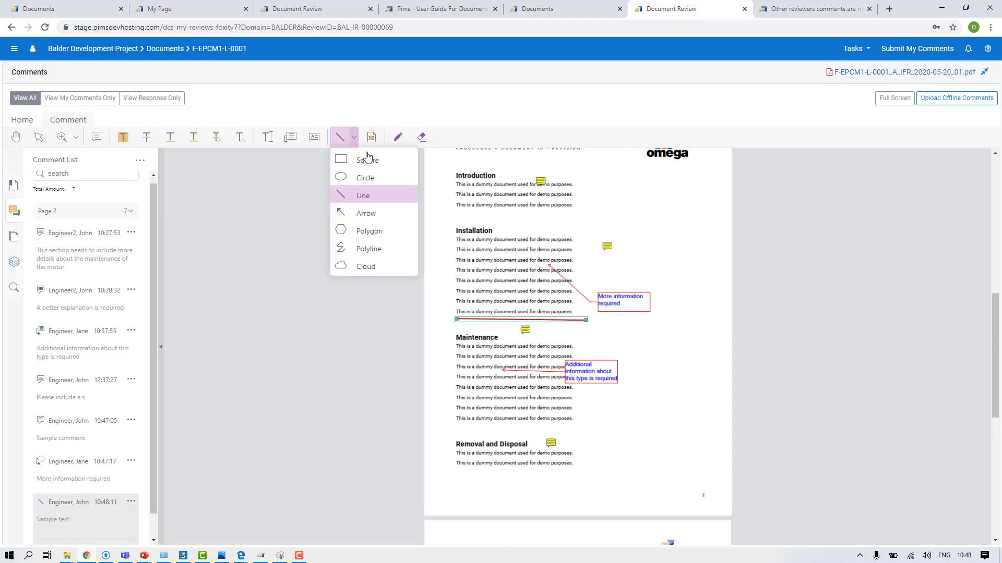
click(365, 266)
mouse_move(634, 276)
mouse_down()
mouse_move(586, 237)
mouse_move(566, 246)
mouse_move(612, 208)
mouse_up()
click(610, 210)
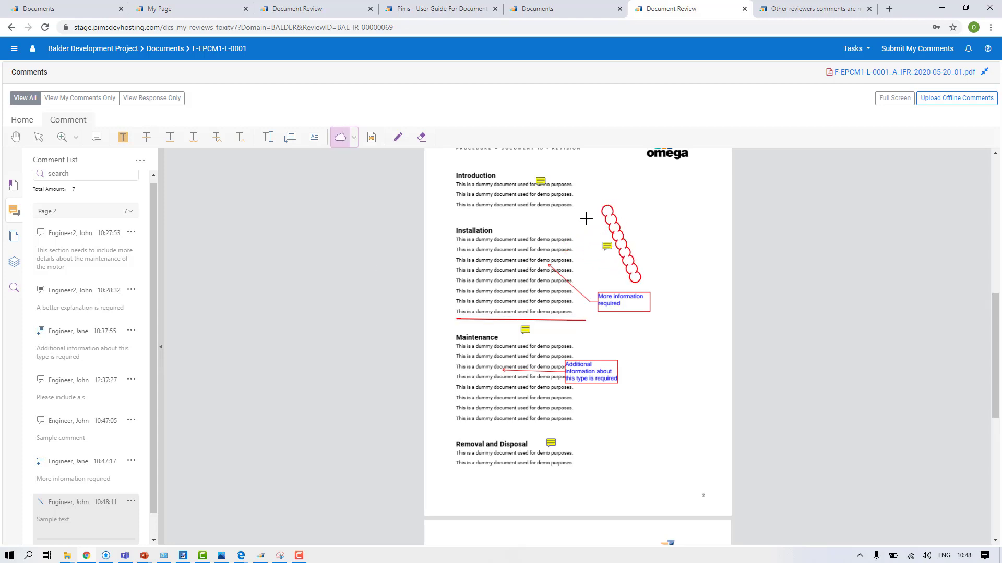
double_click(563, 231)
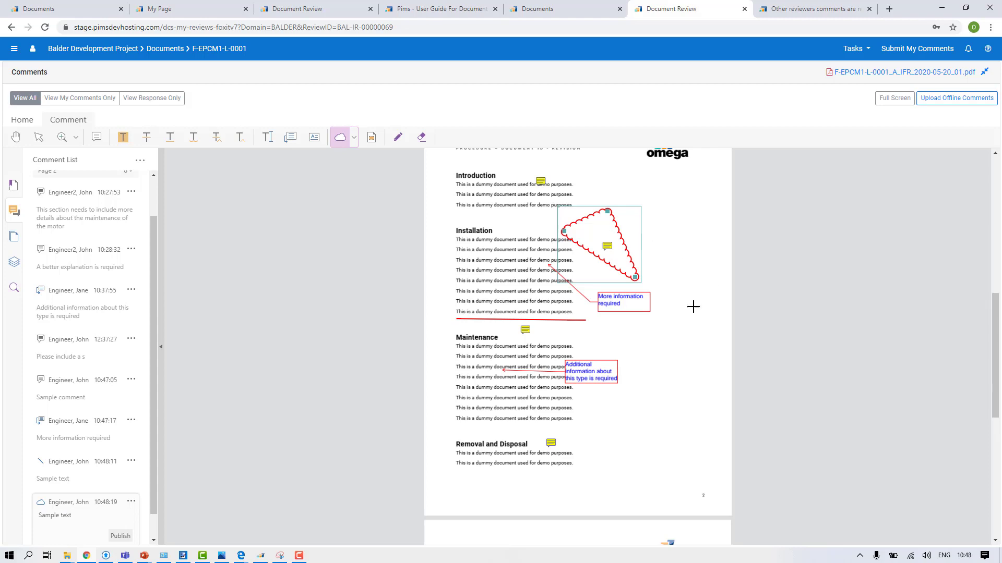
click(660, 348)
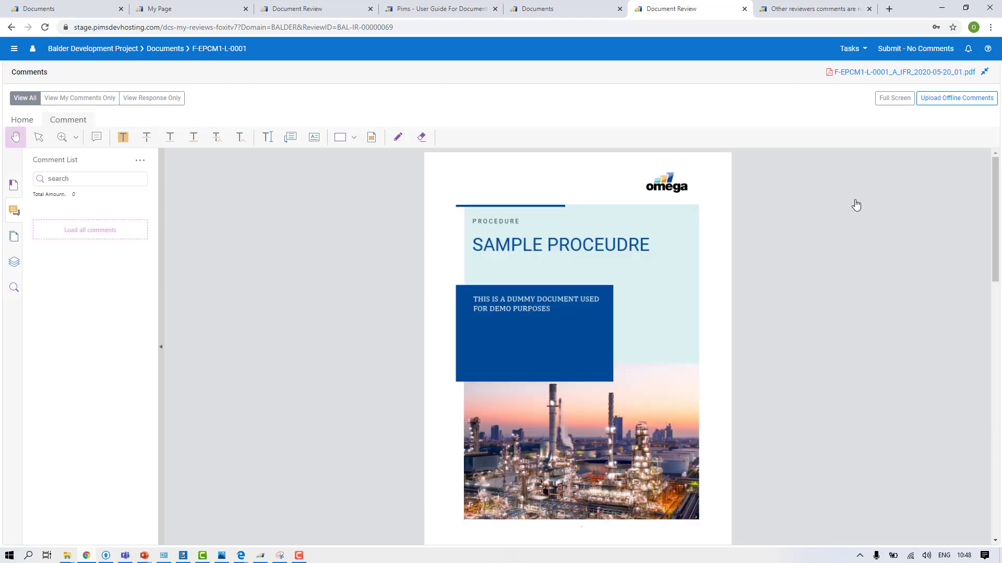
Step: Bring back the review details, collapse the Comments section and open F-EPCM1-L-0001_A_IFR_2020-05-20_01.pdf from Files to Review in Adobe Acrobat Reader
click(985, 73)
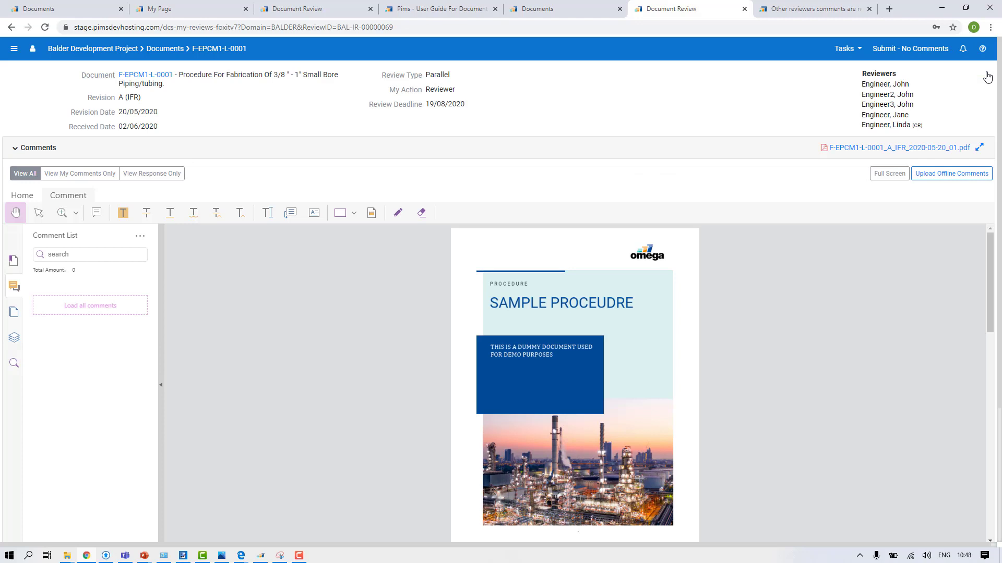
click(15, 148)
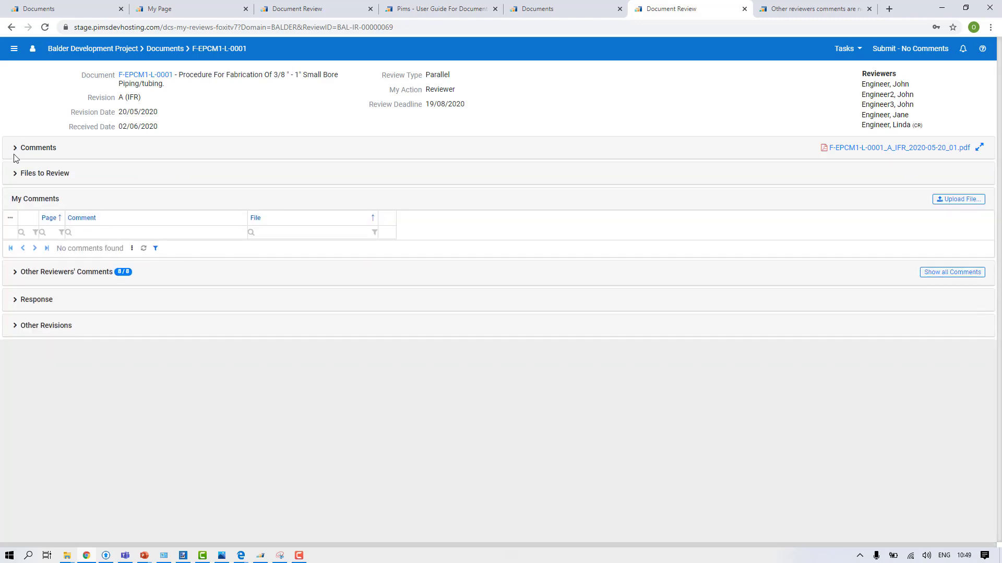
click(16, 173)
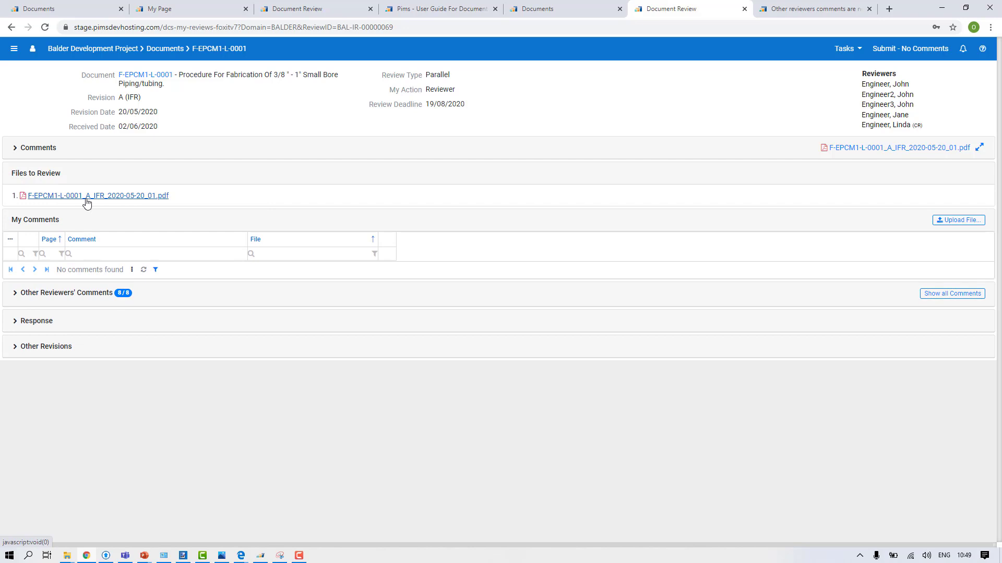
click(86, 200)
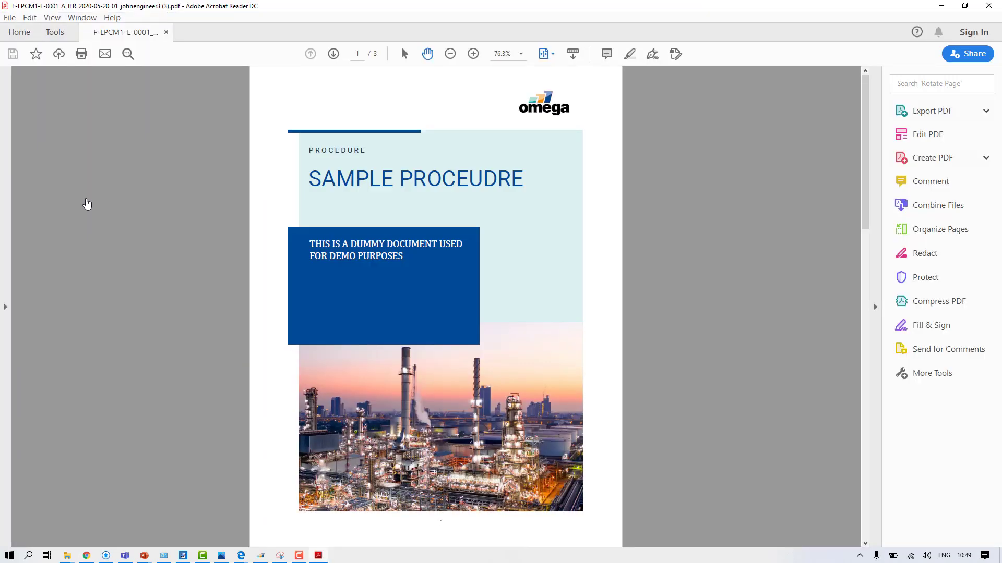
Step: Add a sticky note on the page 1 title and post the comment "Sample comment made offline"
click(929, 187)
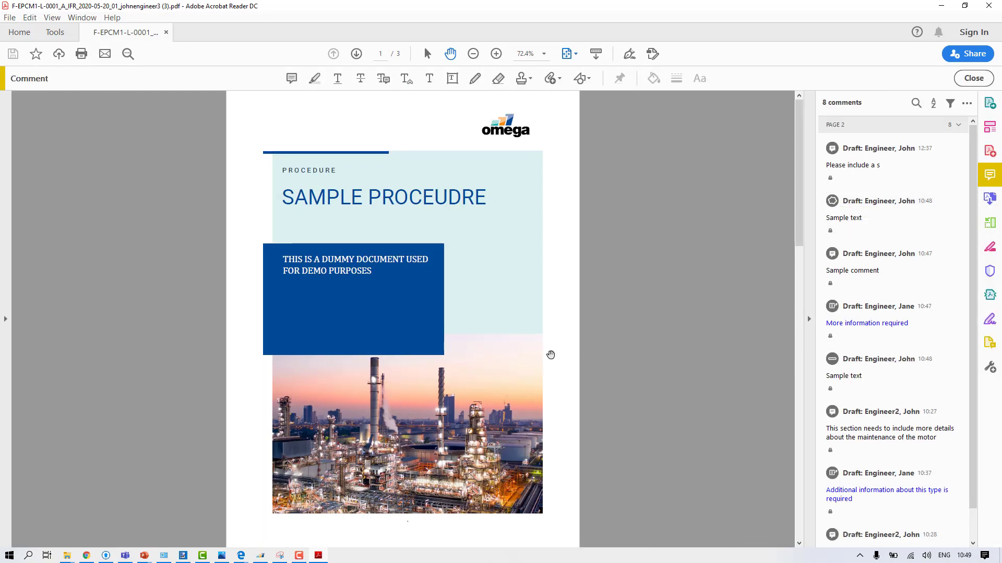
click(292, 79)
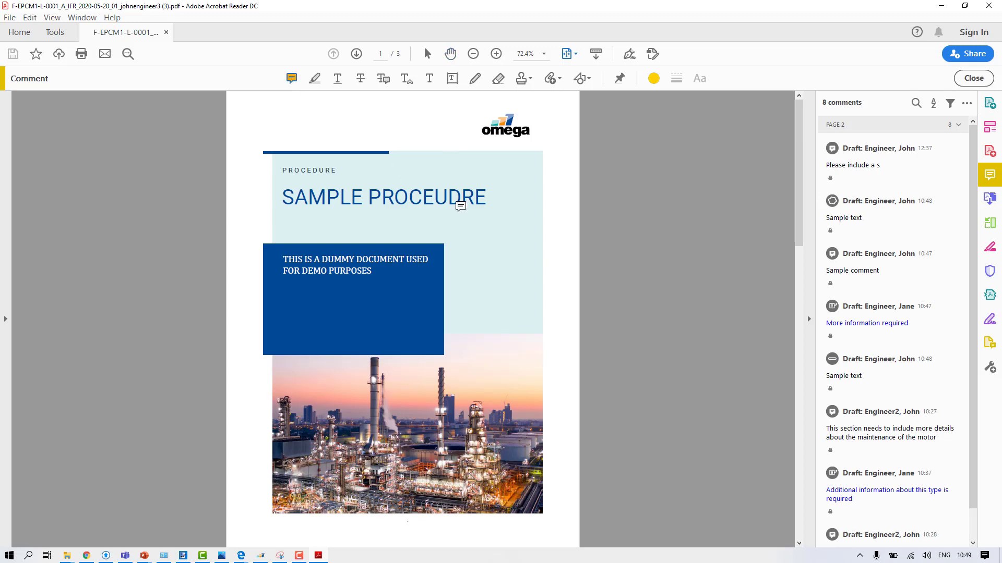
click(463, 207)
text(Sample co)
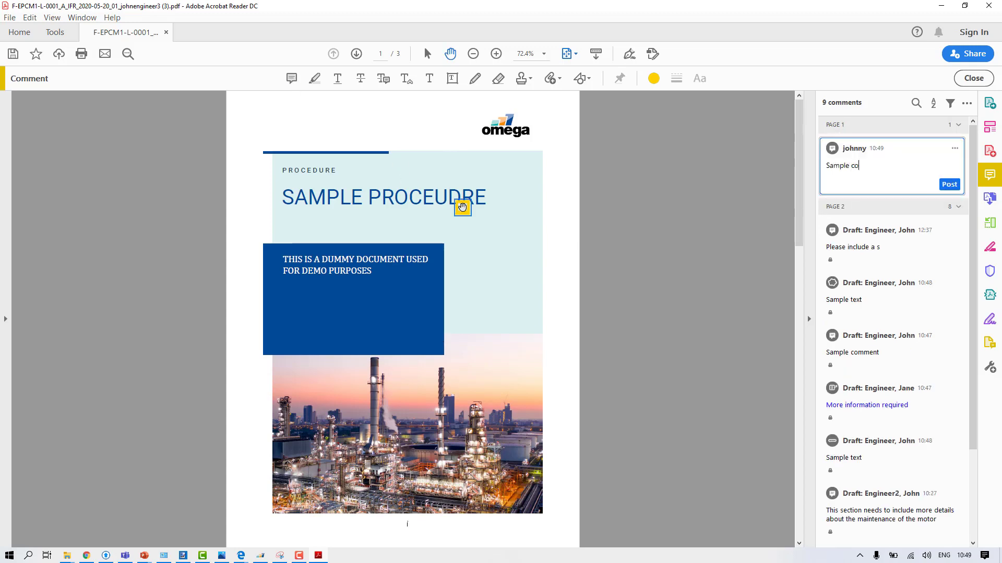
text(mment made offline)
click(944, 185)
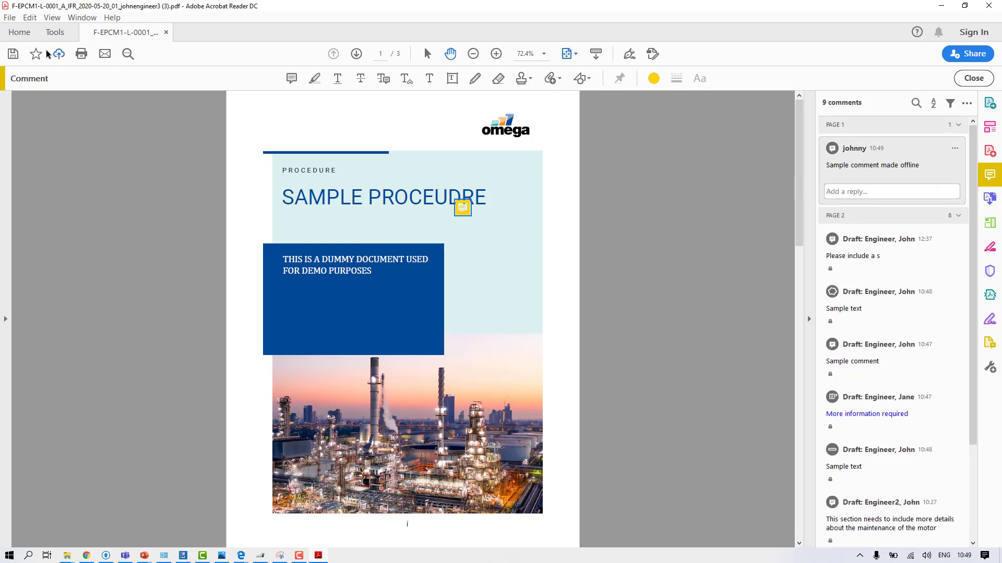
Step: Save the commented PDF to the Desktop folder, keeping the suggested file name
click(11, 54)
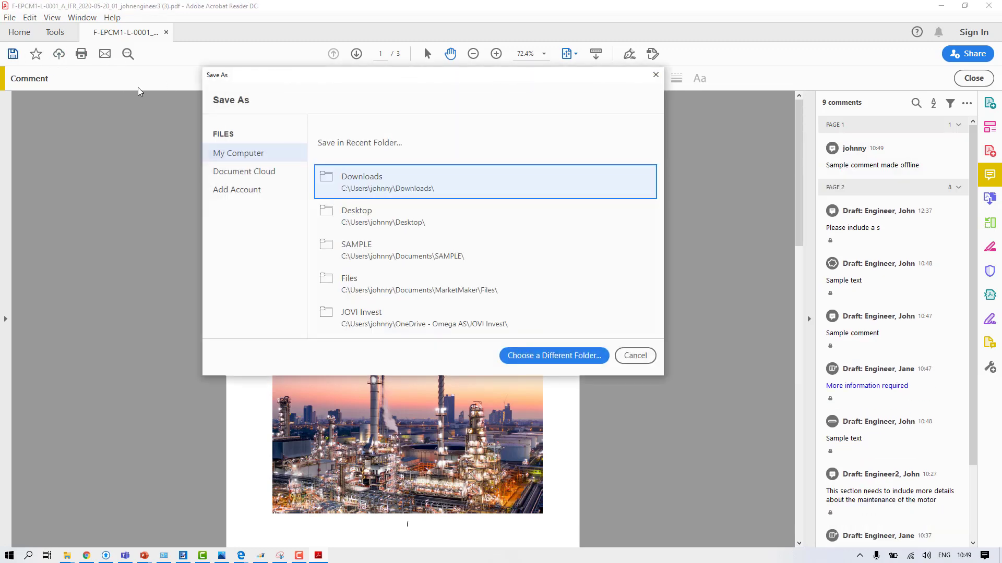
click(347, 210)
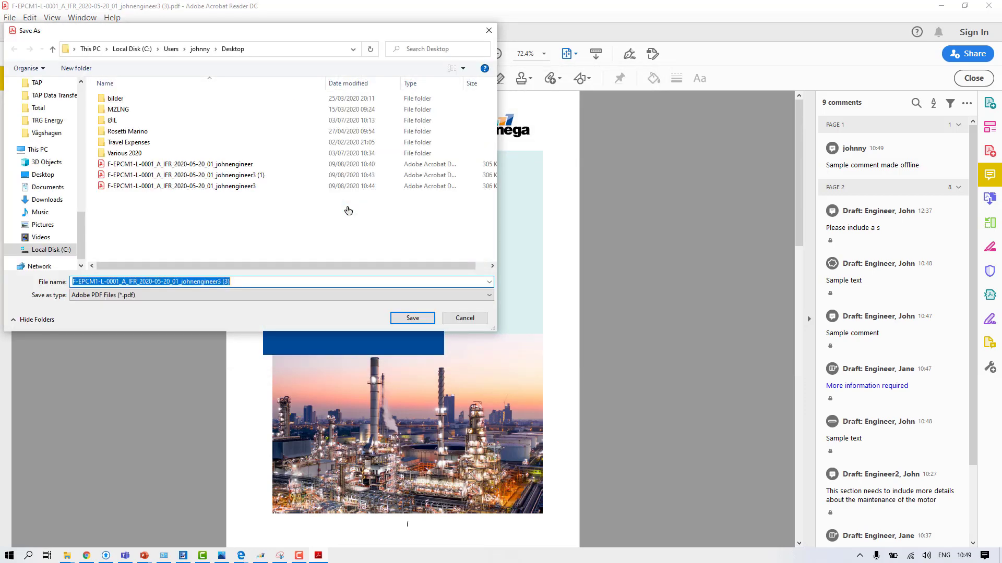
click(413, 318)
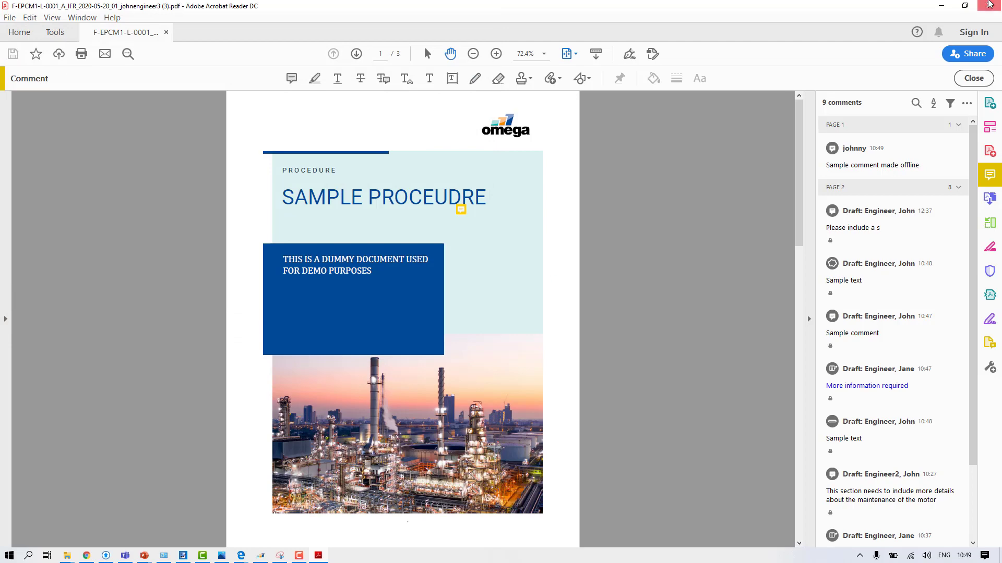
Step: Return to the Pims document review in the browser and upload the PDF containing the offline comment under My Comments
click(942, 6)
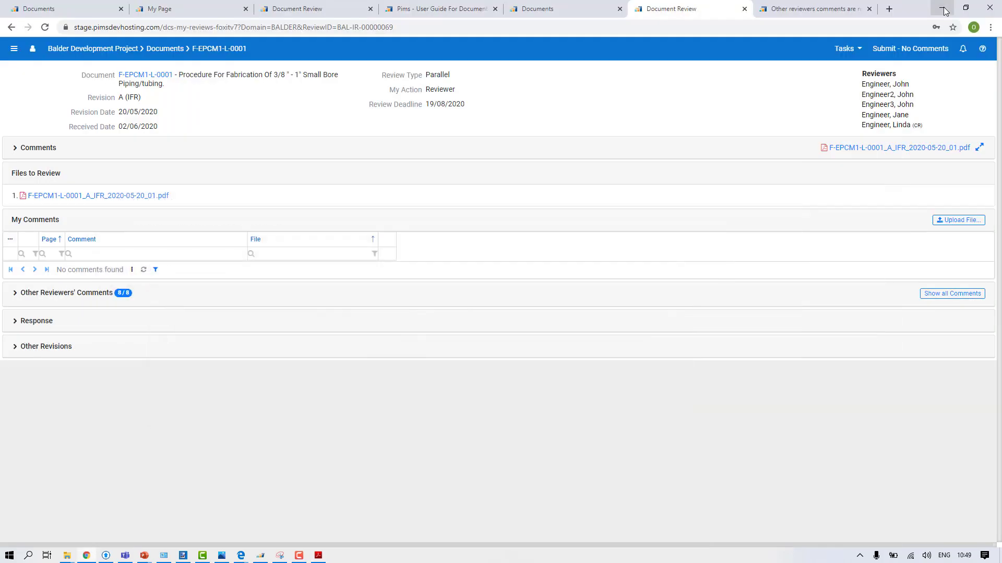
click(947, 220)
double_click(266, 77)
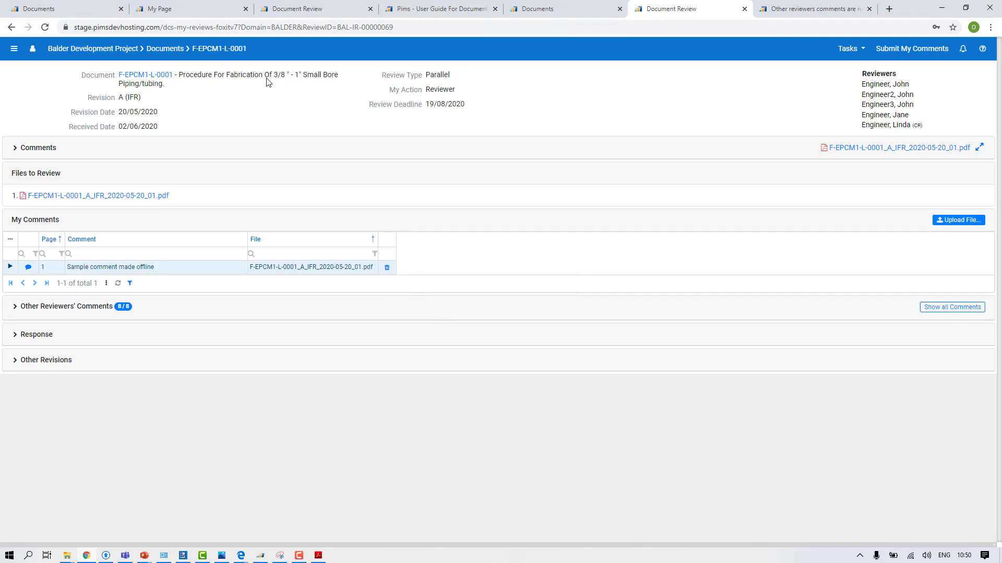
Step: Expand the Comments section, select the note on the page 1 title, and submit the reviewer's comments
click(29, 148)
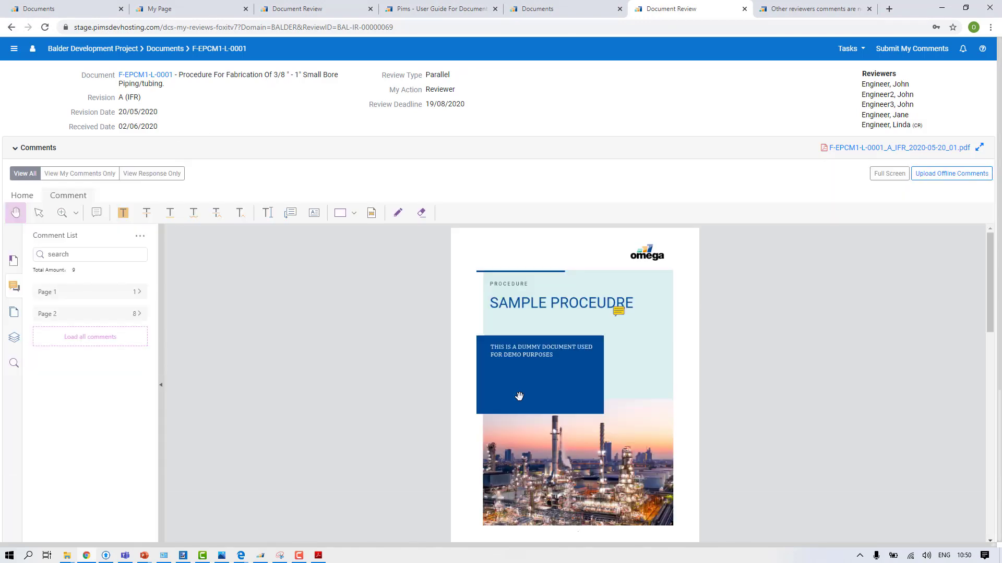
click(619, 312)
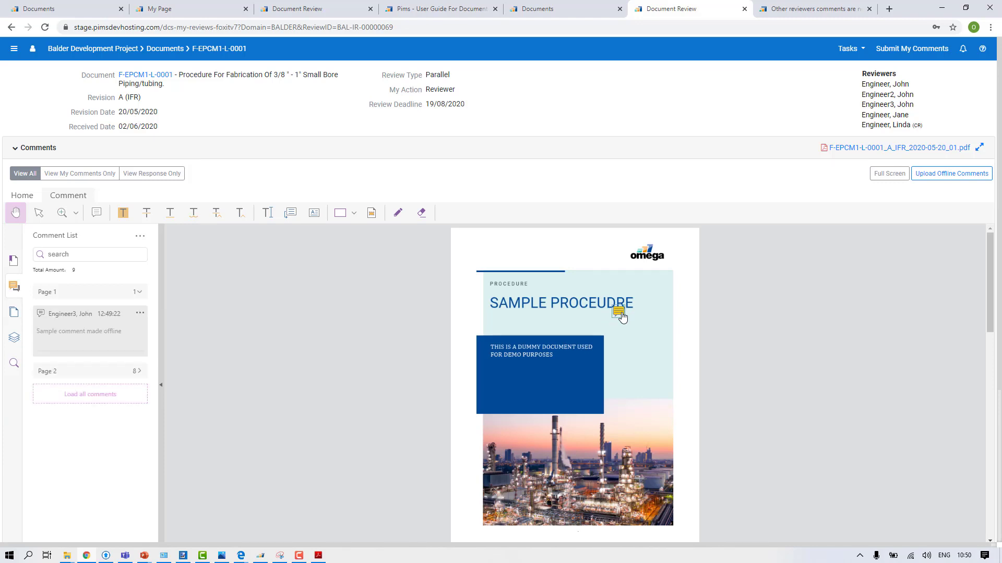
click(908, 50)
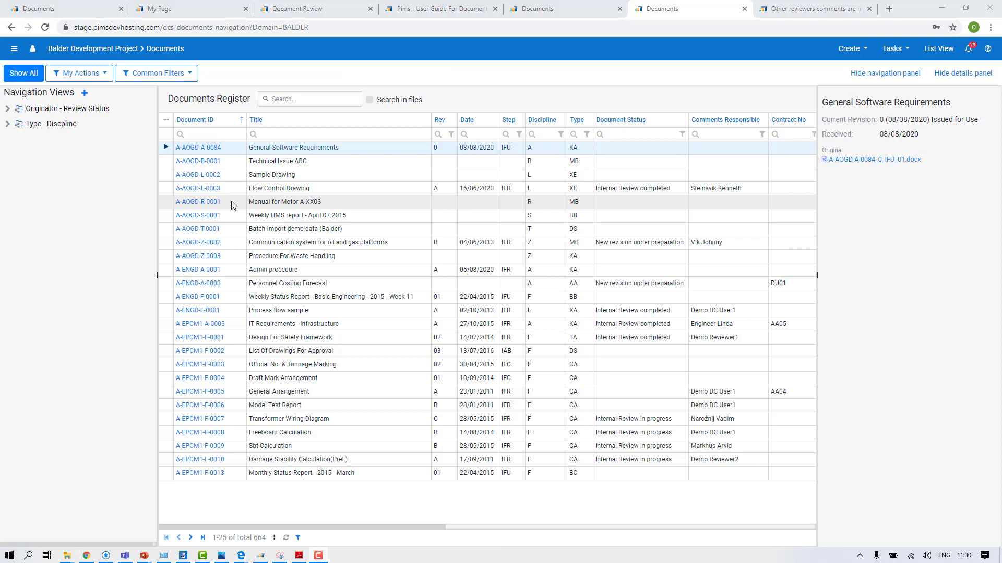
Step: Filter the Documents Register to reviews where I am Comments Responsible and open F-EPCM1-L-0001 for review
click(93, 73)
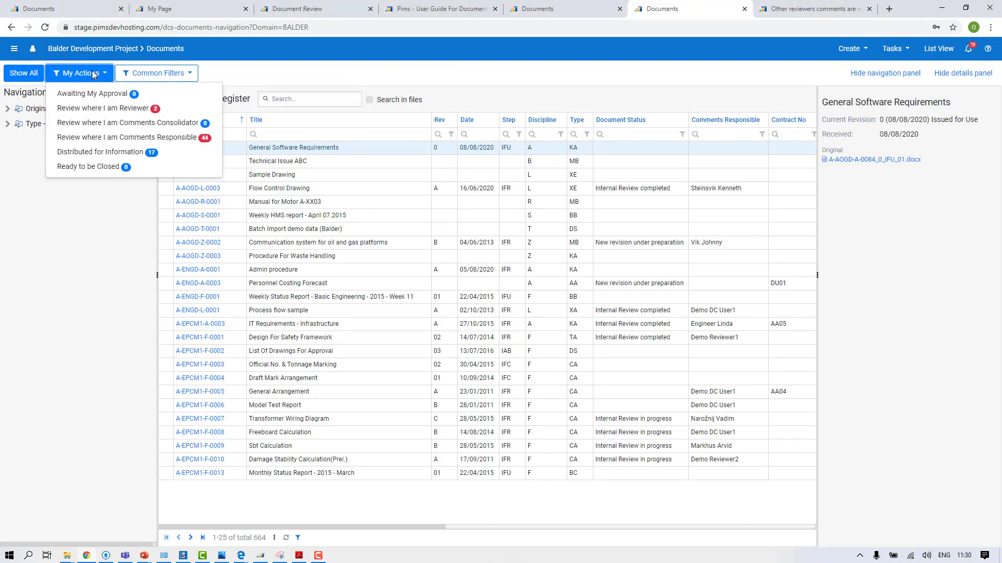
click(89, 137)
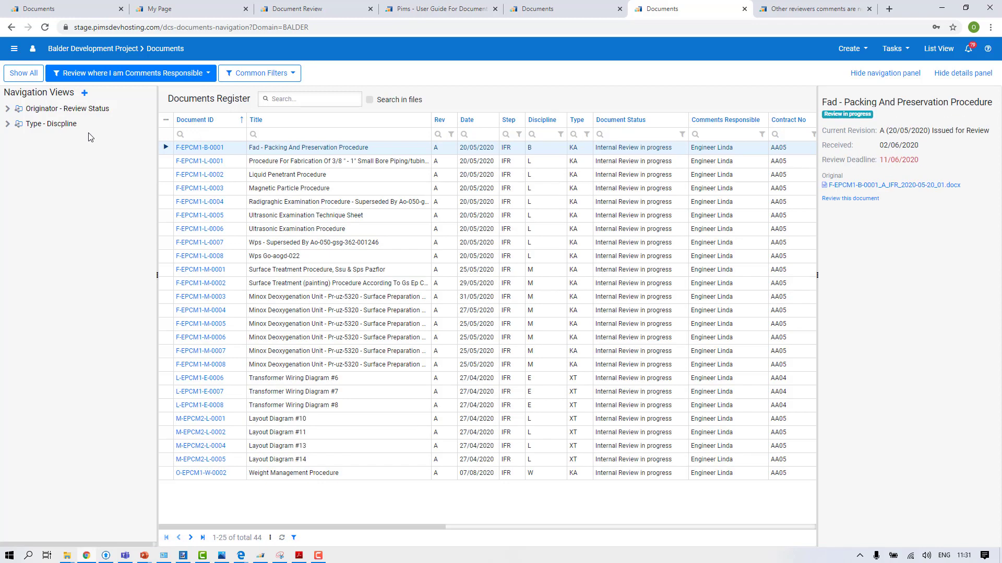
click(239, 166)
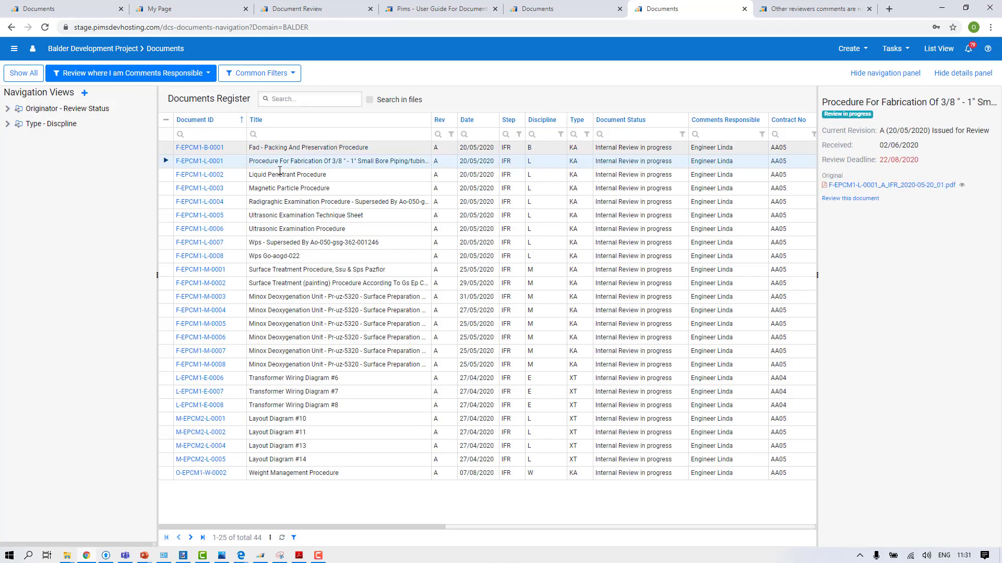
click(831, 199)
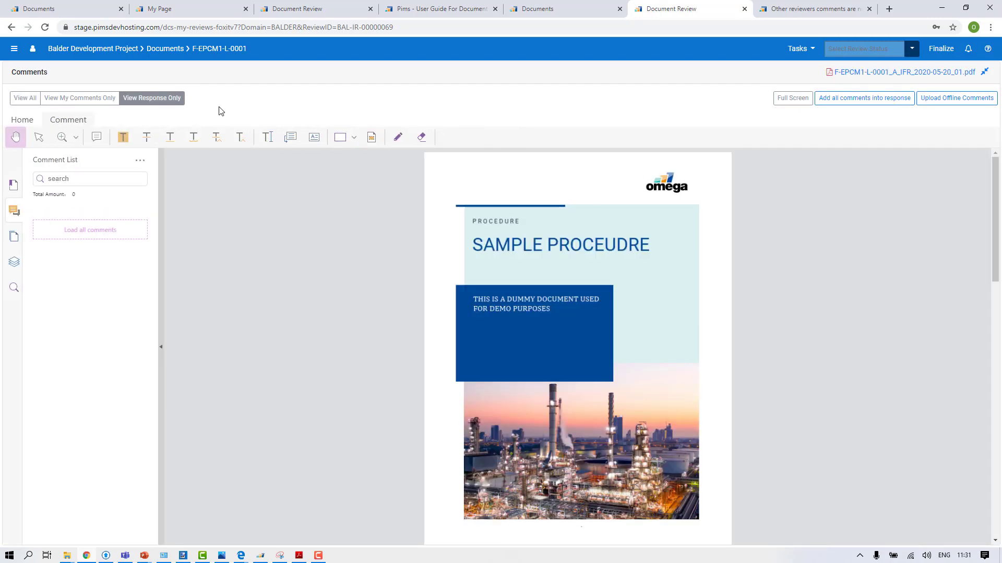
Step: Show all reviewers' comments with page 2 expanded, add all of them into the response, and switch to the response-only view
click(23, 99)
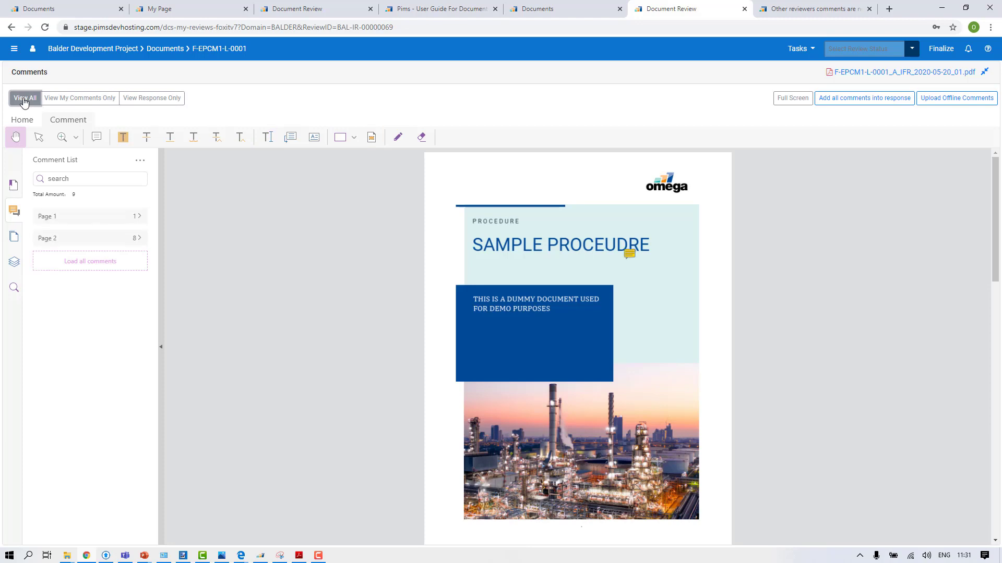
click(138, 239)
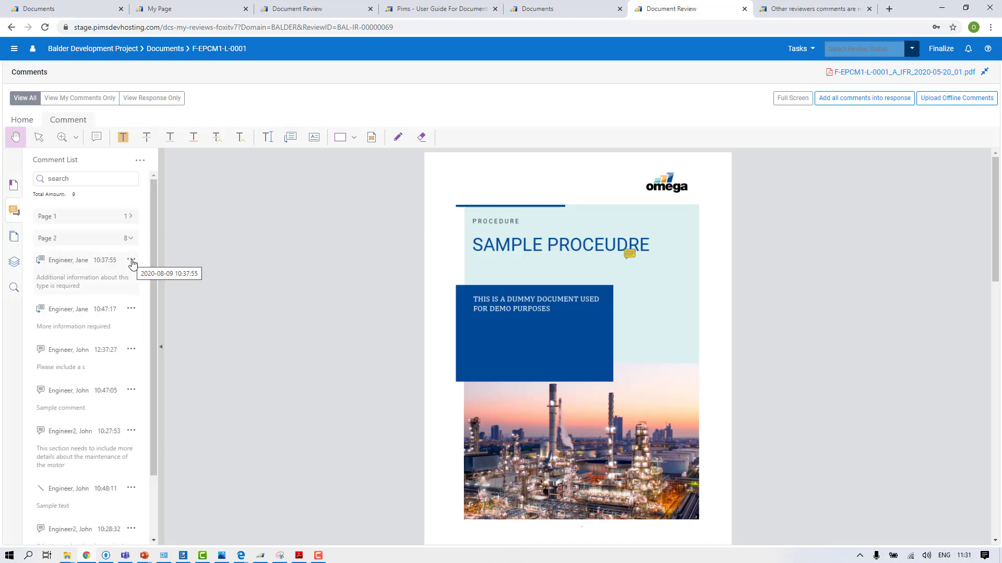
click(856, 100)
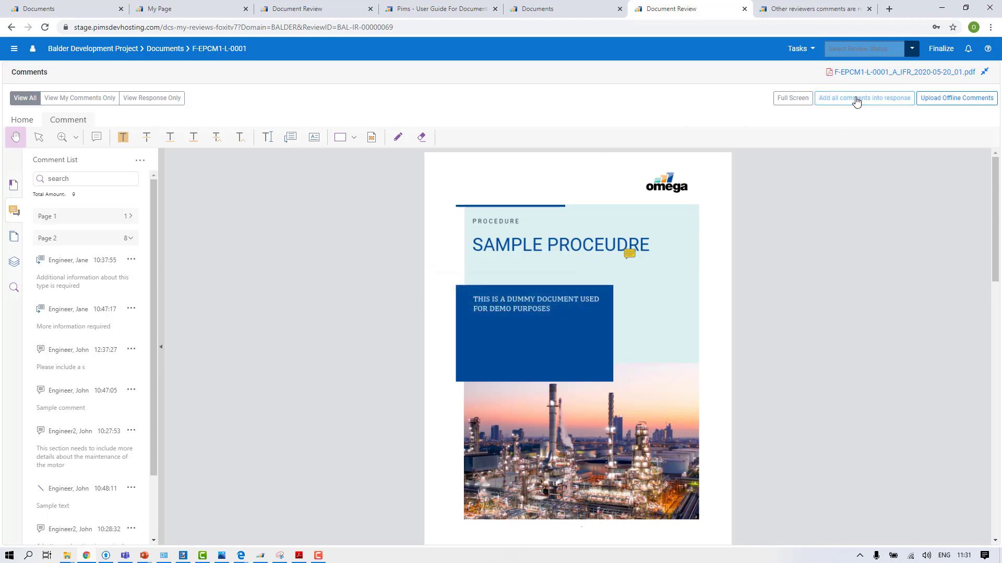
click(151, 98)
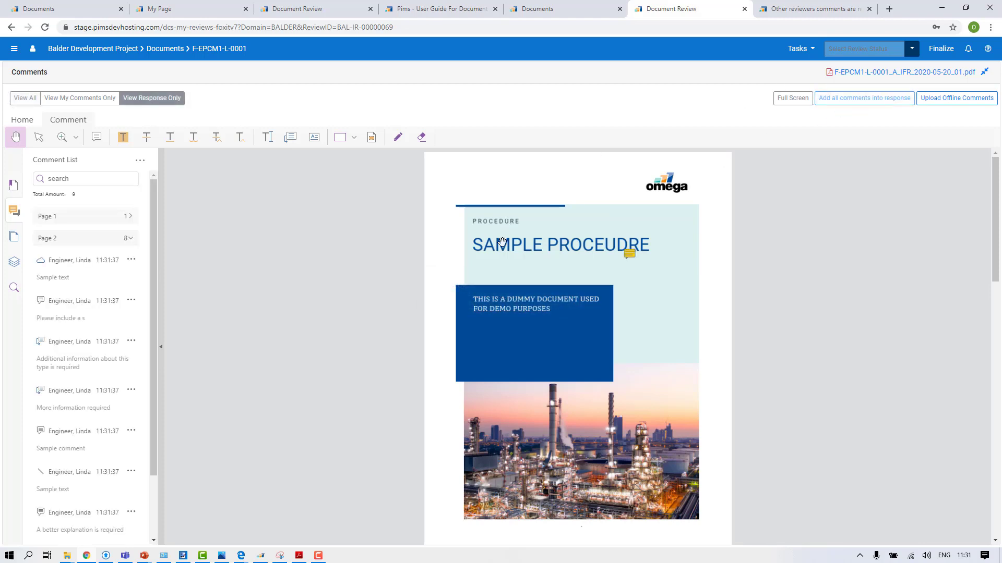
Step: Delete the page 2 response comments "Please include a s", the line markup's "Sample text", and "Sample comment"
click(131, 300)
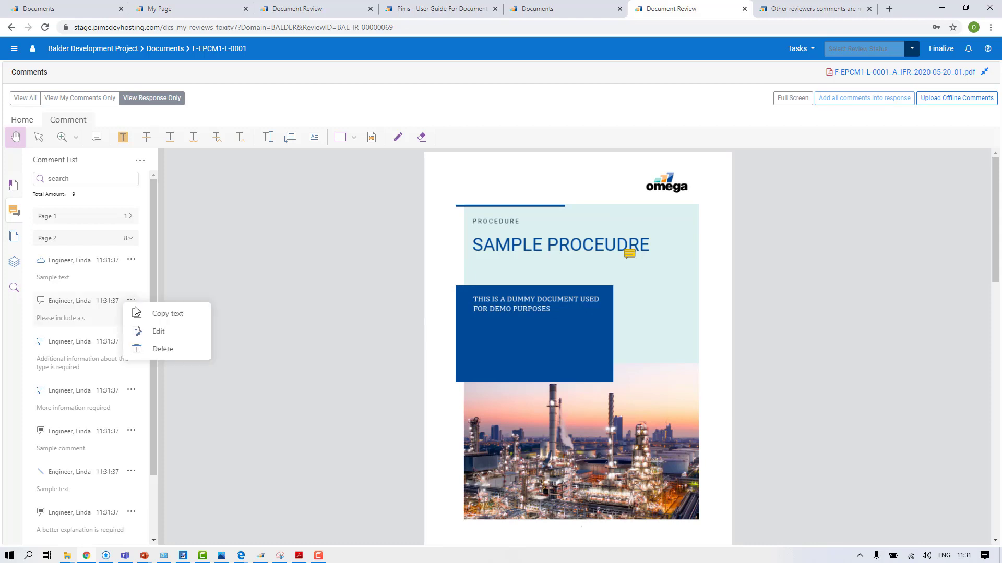
click(153, 350)
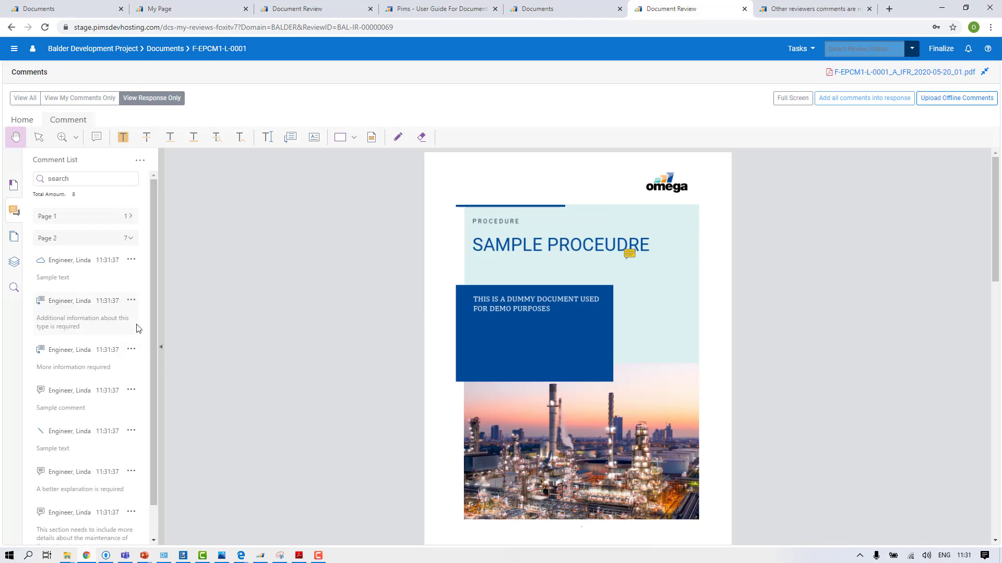
scroll(116, 360, down, 1)
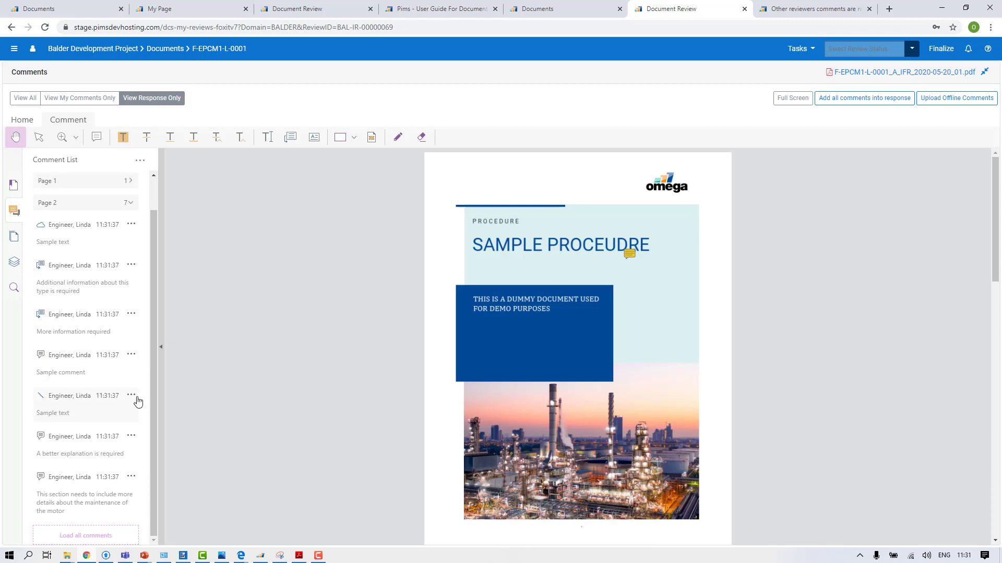
click(131, 395)
click(153, 445)
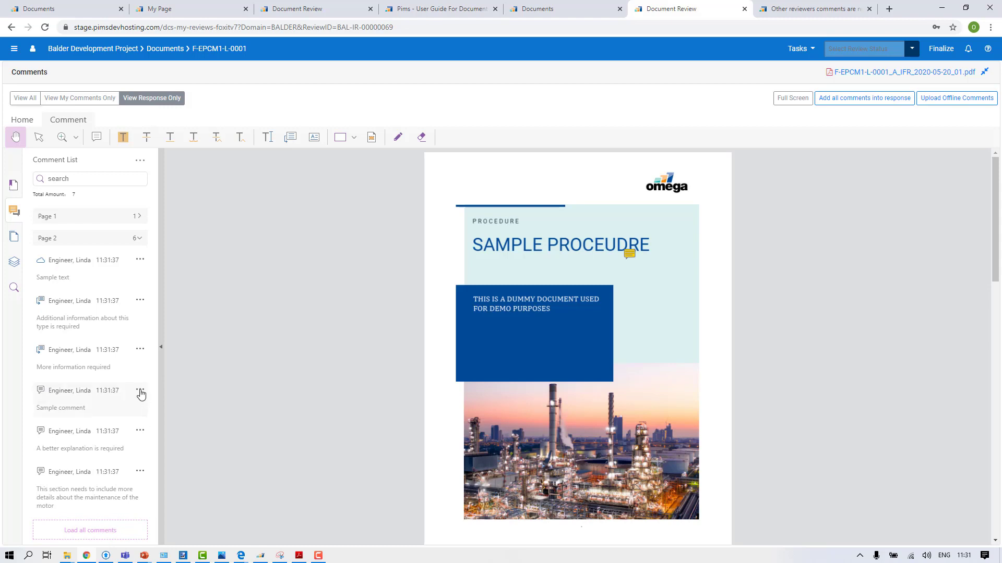
click(140, 390)
click(163, 441)
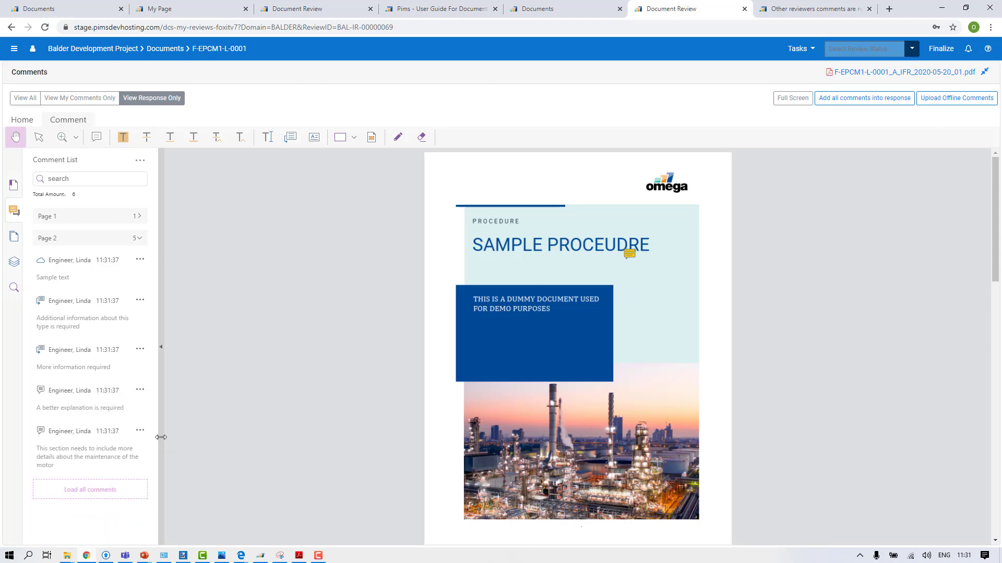
Step: Locate the motor maintenance comment in the document and set the review status to "2 - Reviewed - Implement comments and submit for info"
click(144, 436)
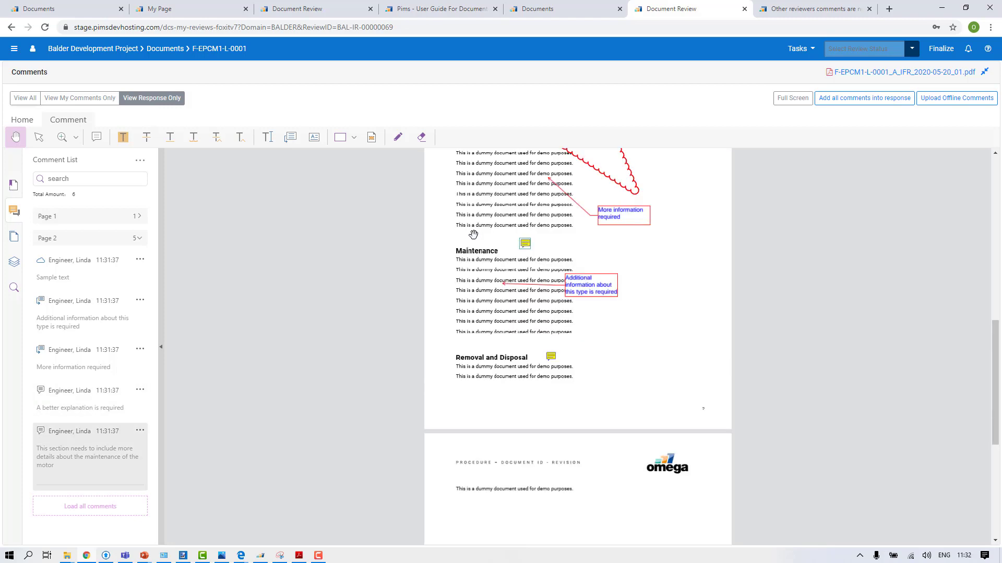
click(911, 52)
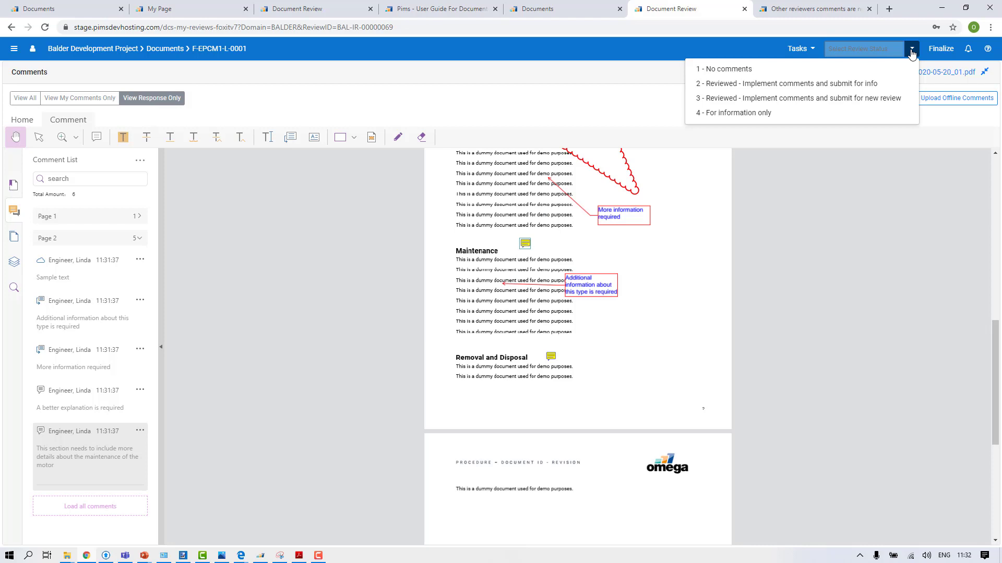
click(868, 84)
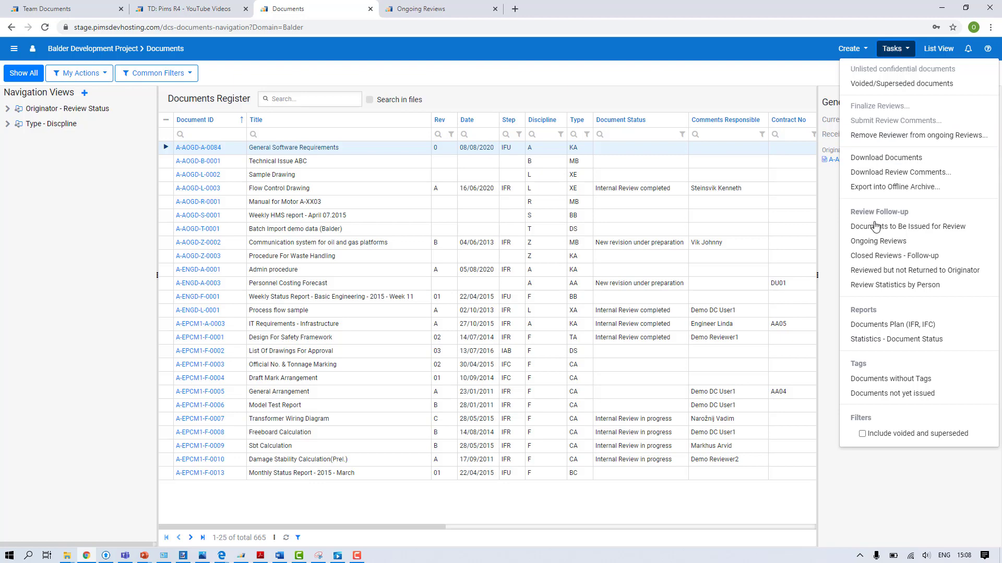
Step: Open the Ongoing Reviews follow-up list, view its reviewer and comment columns, and bring up its data export options
click(871, 247)
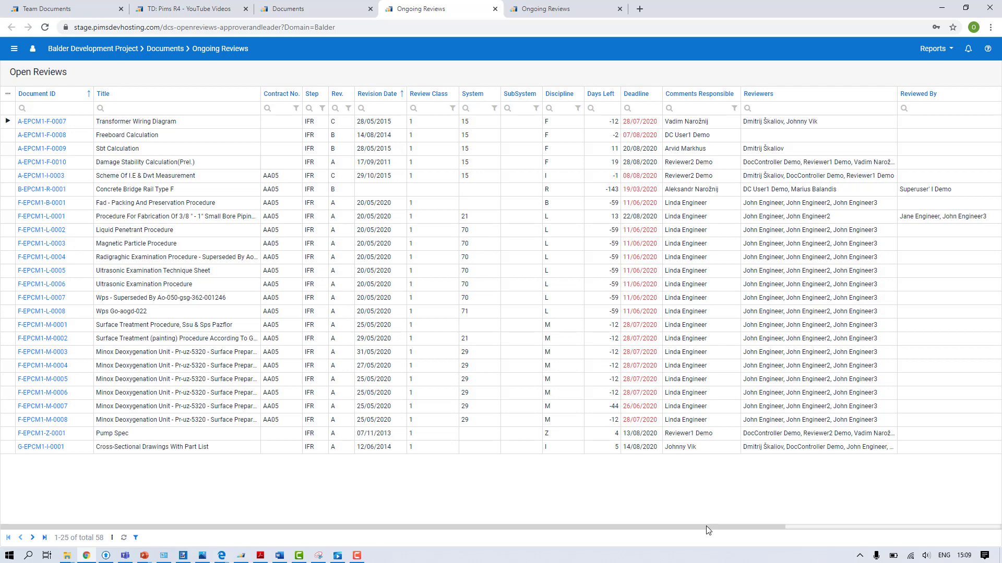
drag(716, 530, 921, 524)
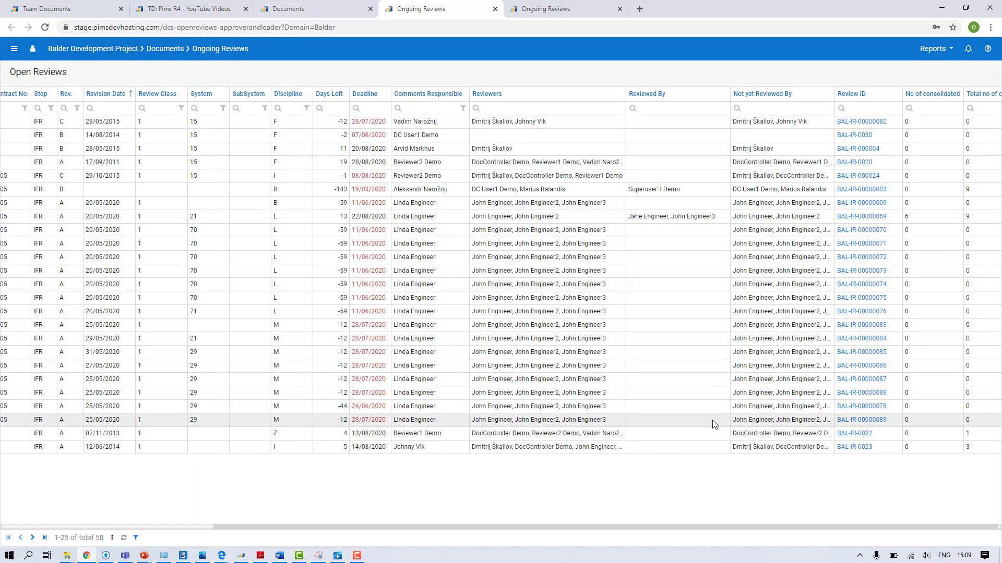
click(112, 539)
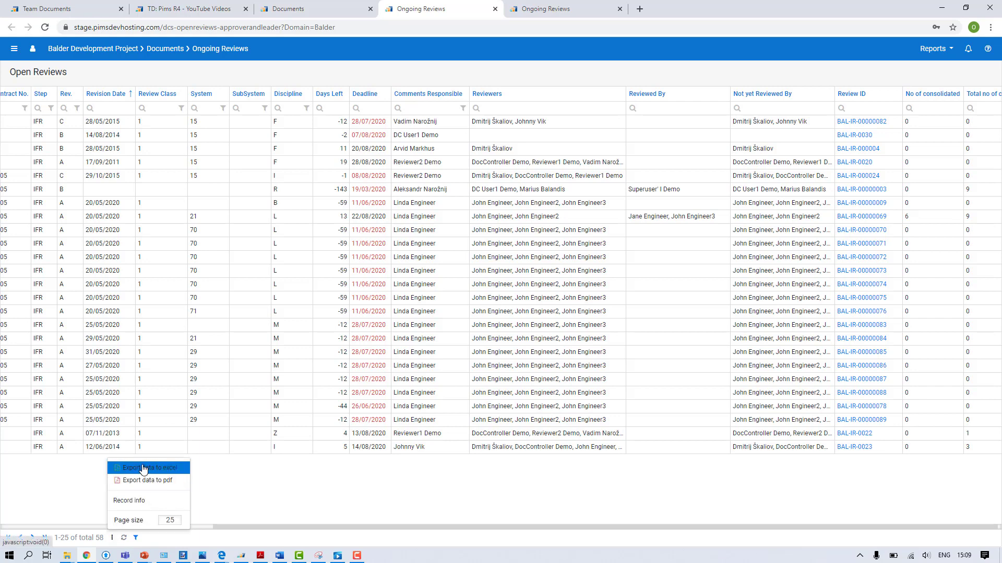